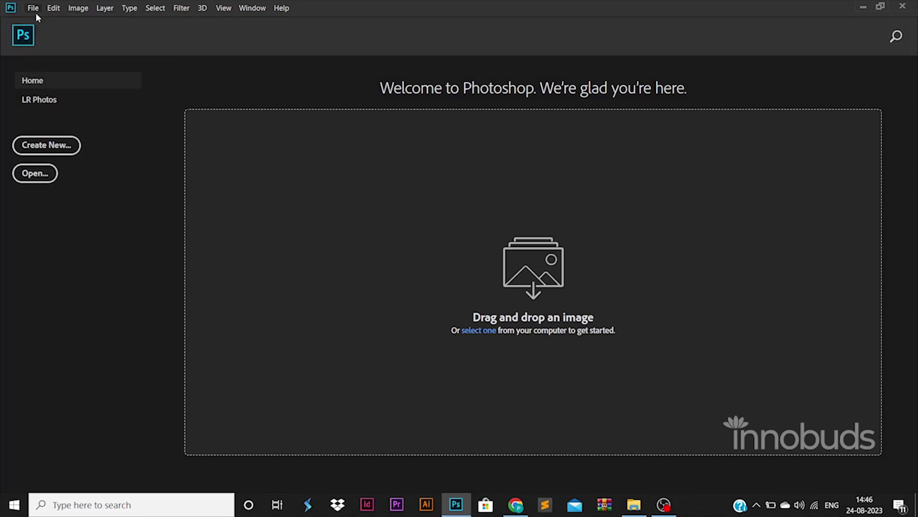
- Create a new 1500 × 1500 pixel document at 72 pixels/inch in RGB Color
{"action": "left_click", "coordinate": [35, 12]}
{"action": "left_click", "coordinate": [38, 21]}
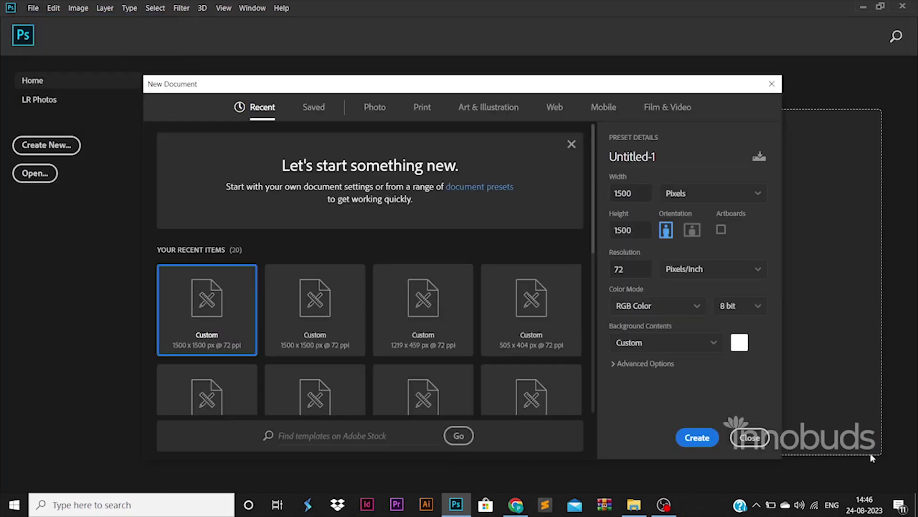
{"action": "double_click", "coordinate": [639, 193]}
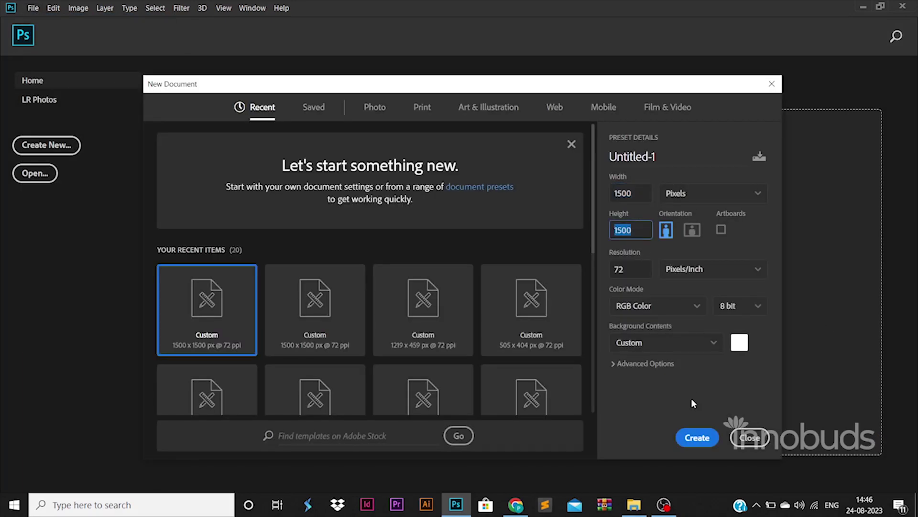
{"action": "left_click", "coordinate": [697, 436]}
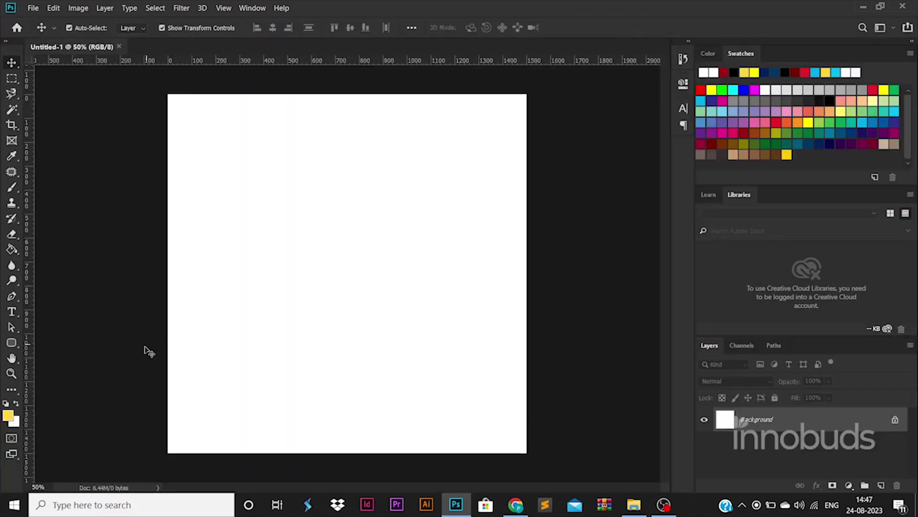
- Place two vertical and two horizontal margin guides just inside the four canvas edges
{"action": "left_click_drag", "start_coordinate": [33, 357], "coordinate": [520, 354]}
{"action": "left_click", "coordinate": [617, 224]}
{"action": "left_click_drag", "start_coordinate": [29, 367], "coordinate": [517, 351]}
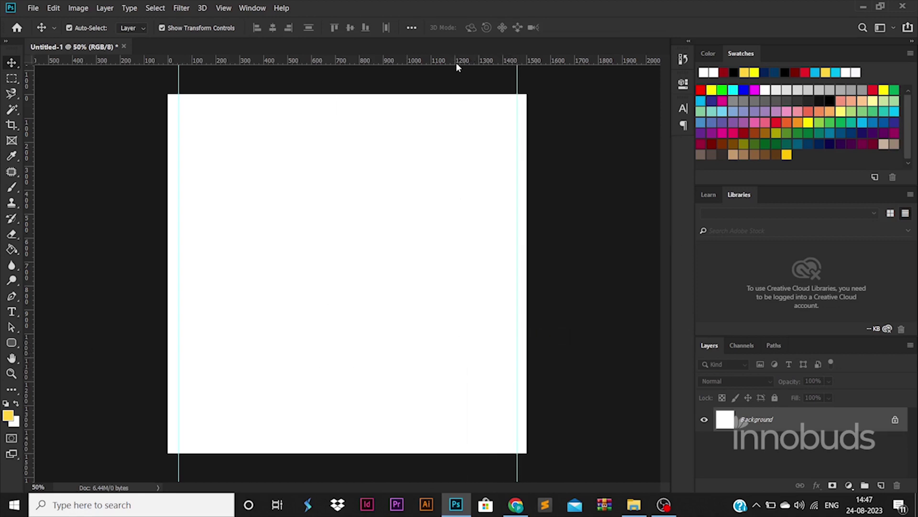
{"action": "left_click_drag", "start_coordinate": [456, 62], "coordinate": [459, 103]}
{"action": "left_click_drag", "start_coordinate": [456, 60], "coordinate": [467, 439]}
{"action": "left_click_drag", "start_coordinate": [517, 86], "coordinate": [514, 86]}
- Unlock the background layer and add a linear Gradient Overlay with its starting color stop set to black
{"action": "left_click", "coordinate": [894, 420]}
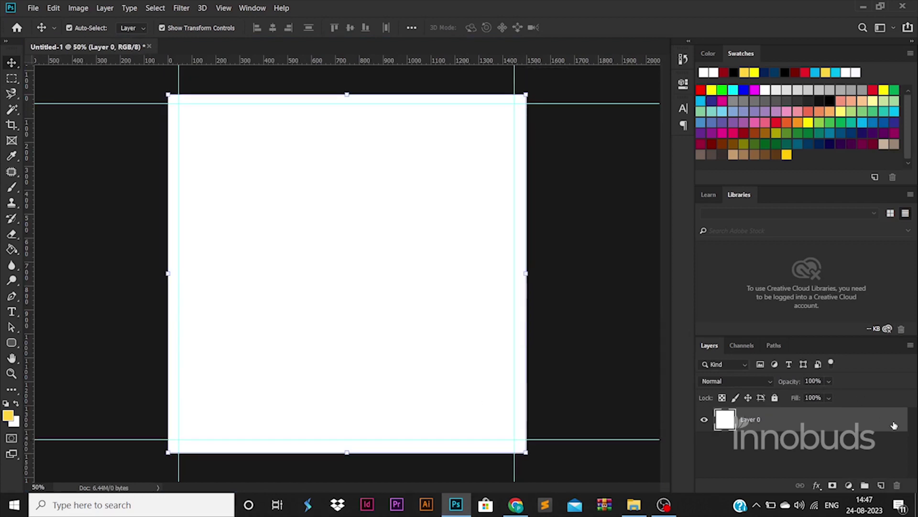
{"action": "double_click", "coordinate": [806, 420]}
{"action": "left_click", "coordinate": [486, 381]}
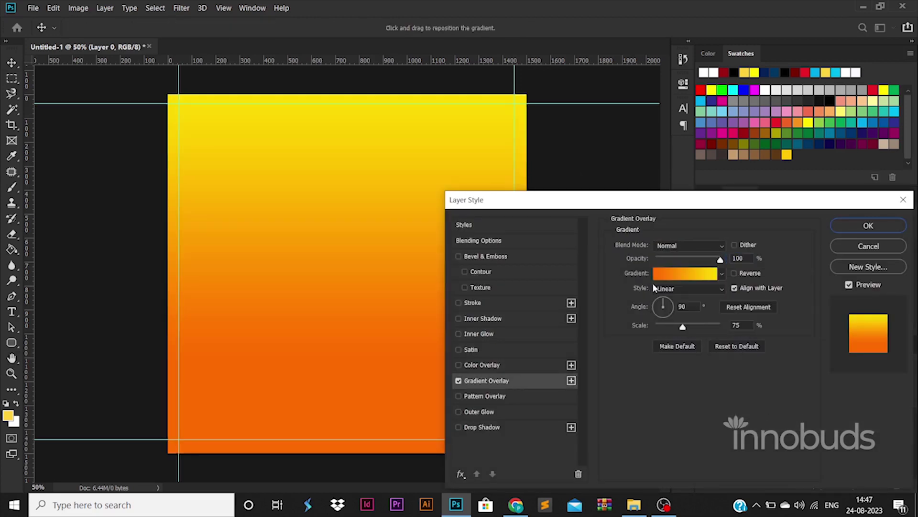
{"action": "left_click", "coordinate": [685, 275]}
{"action": "double_click", "coordinate": [627, 404]}
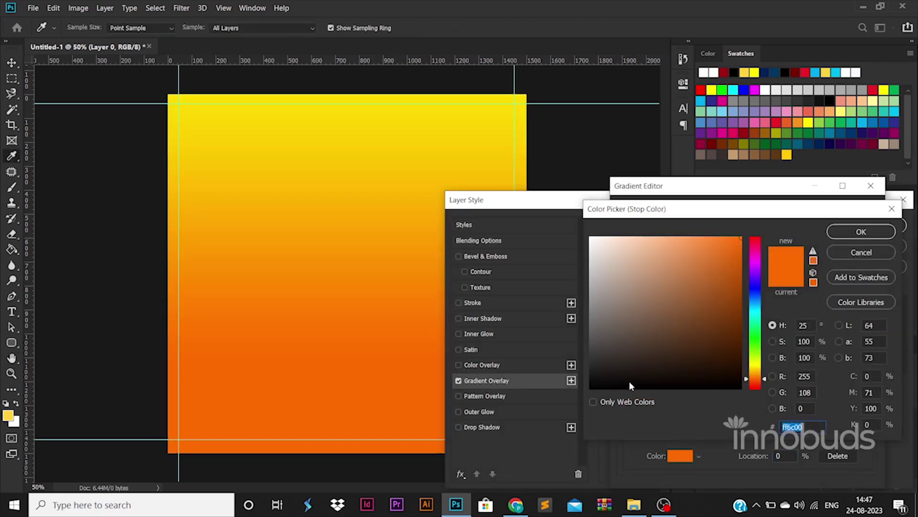
{"action": "left_click_drag", "start_coordinate": [630, 380], "coordinate": [591, 388]}
{"action": "left_click", "coordinate": [889, 238]}
- Set the gradient's end color stop to grey 8f8f8f and apply the overlay
{"action": "double_click", "coordinate": [867, 405]}
{"action": "left_click_drag", "start_coordinate": [621, 297], "coordinate": [501, 300]}
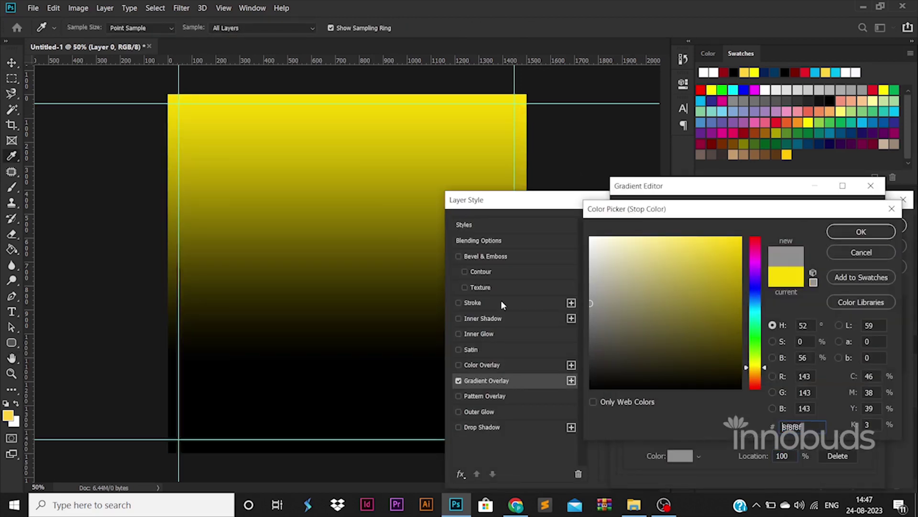
{"action": "left_click", "coordinate": [868, 233]}
{"action": "left_click", "coordinate": [862, 217]}
{"action": "left_click", "coordinate": [861, 222]}
- Draw a yellow rounded rectangle about 537 × 841 px in the canvas's upper left and set its corner radius to 30 px
{"action": "key", "text": "u"}
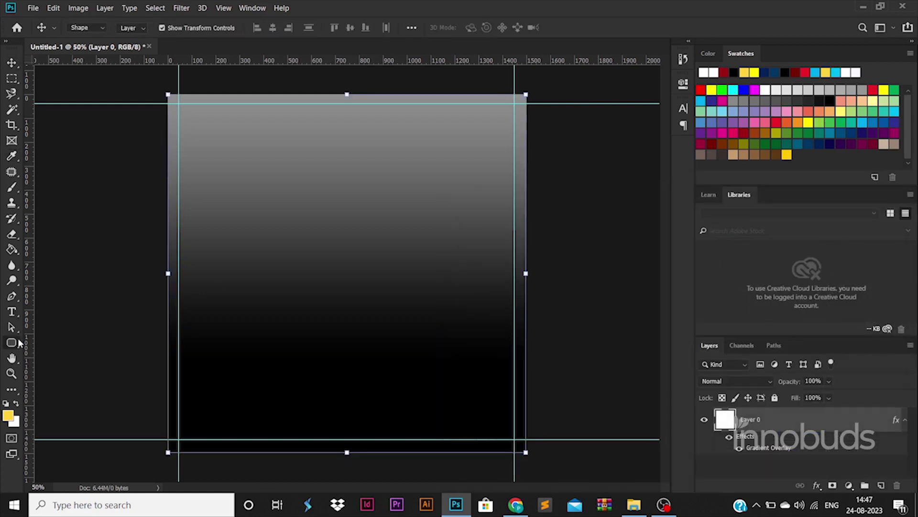
{"action": "left_click_drag", "start_coordinate": [287, 229], "coordinate": [352, 328]}
{"action": "left_click_drag", "start_coordinate": [539, 197], "coordinate": [464, 197]}
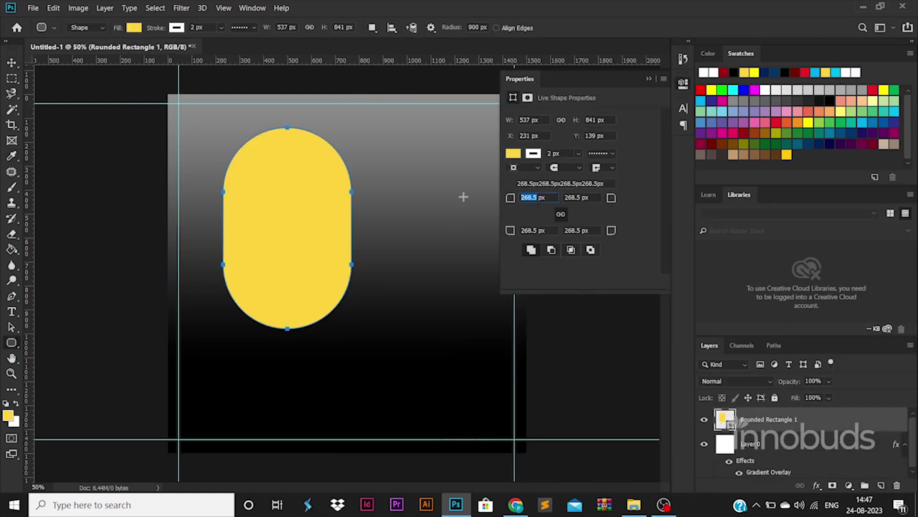
{"action": "type", "text": "30"}
{"action": "key", "text": "Return"}
- Apply a Perspective transform to the rounded rectangle, narrowing its lower edge evenly into a tapered shape
{"action": "left_click", "coordinate": [14, 64]}
{"action": "key", "text": "ctrl+t"}
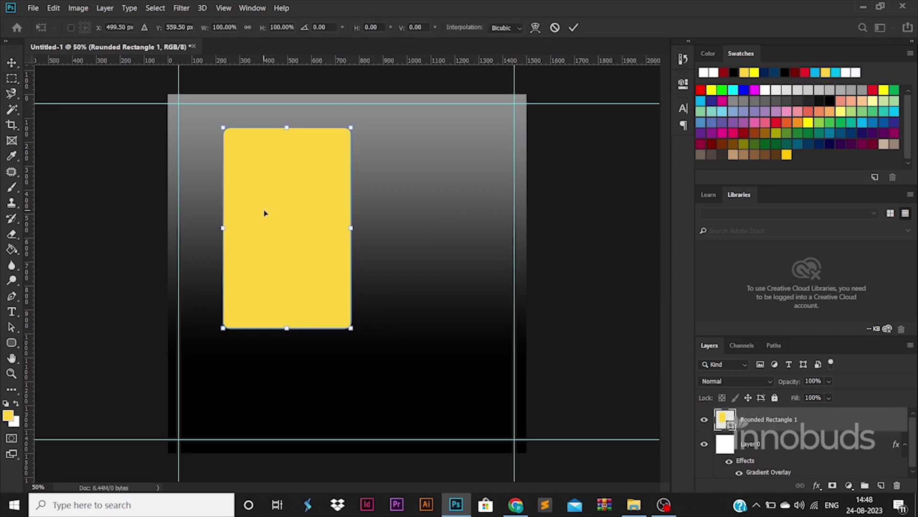
{"action": "right_click", "coordinate": [264, 211]}
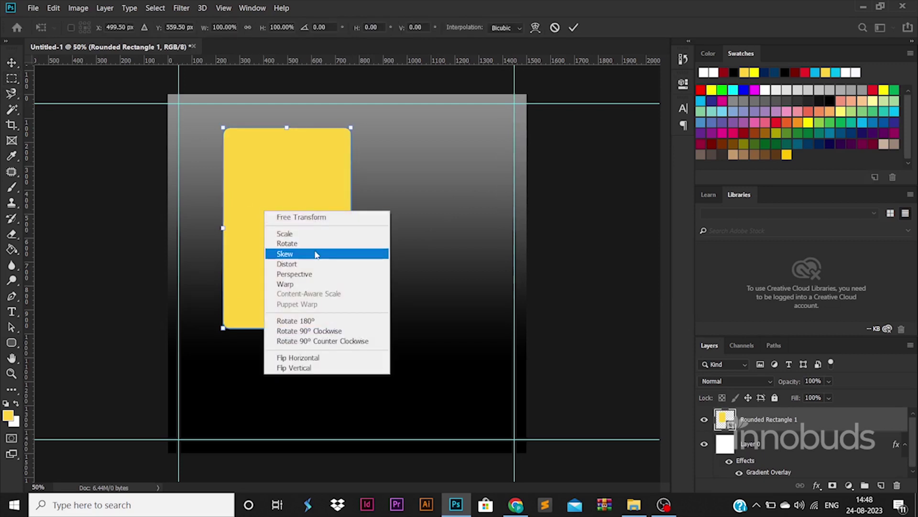
{"action": "left_click", "coordinate": [323, 275]}
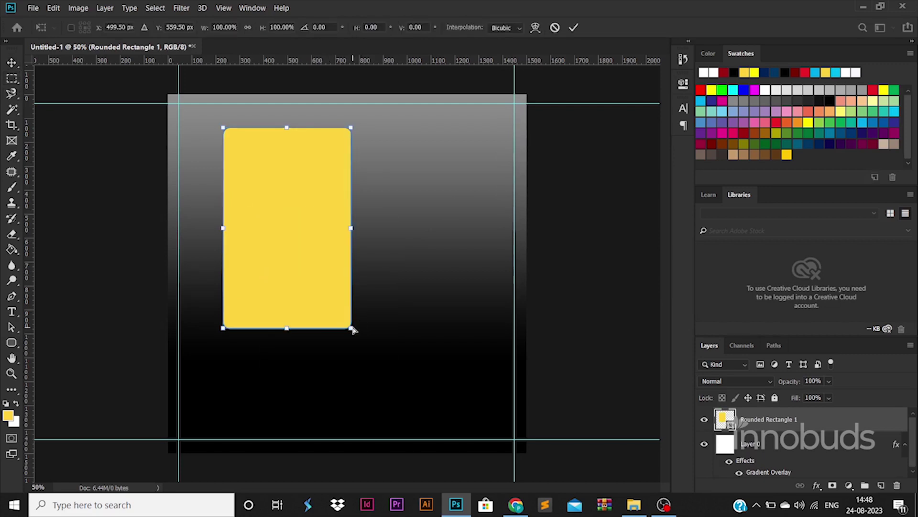
{"action": "left_click_drag", "start_coordinate": [352, 329], "coordinate": [326, 328]}
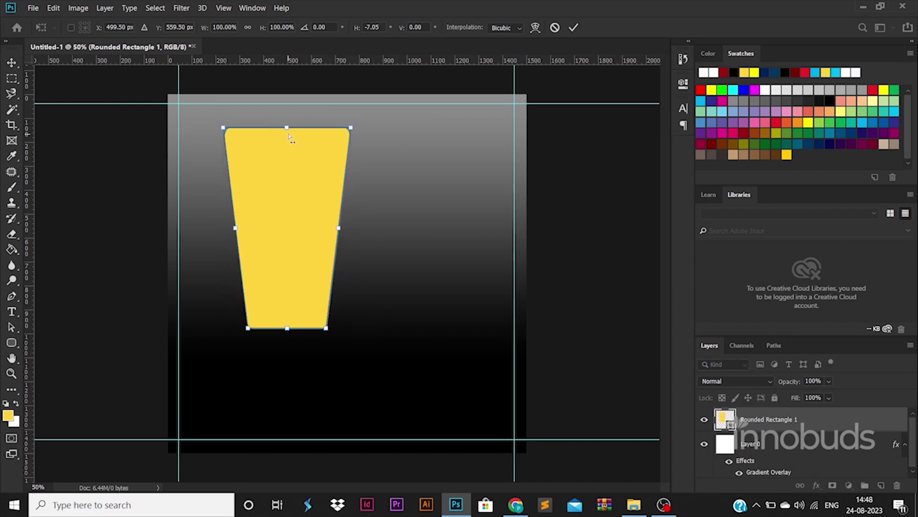
{"action": "left_click_drag", "start_coordinate": [289, 136], "coordinate": [287, 113]}
{"action": "left_click", "coordinate": [12, 66]}
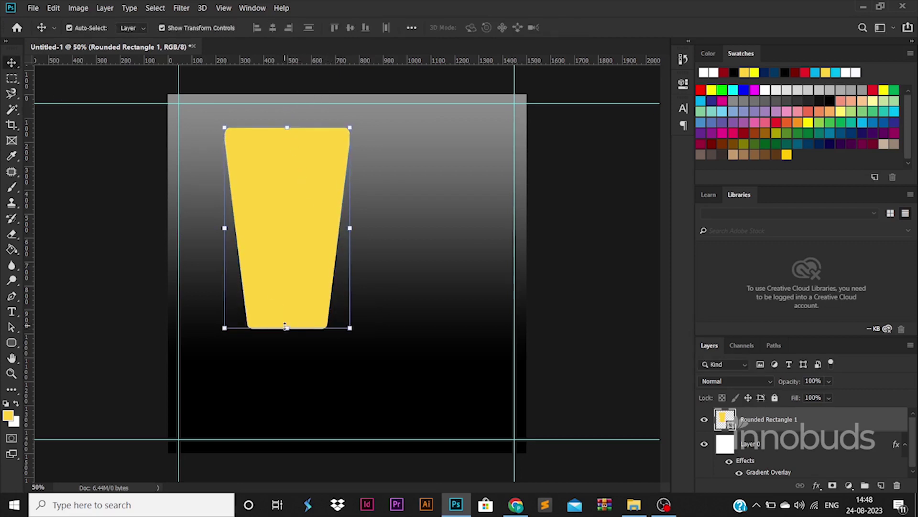
- Resize the tapered shape to about 694 × 759 px and move it slightly right of the canvas center
{"action": "left_click_drag", "start_coordinate": [287, 327], "coordinate": [305, 289]}
{"action": "left_click_drag", "start_coordinate": [352, 127], "coordinate": [392, 109]}
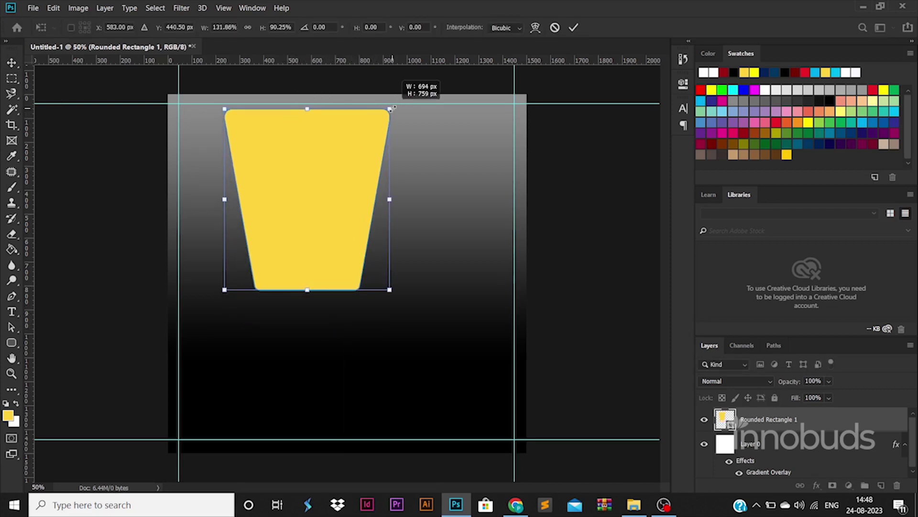
{"action": "key", "text": "Return"}
{"action": "left_click_drag", "start_coordinate": [358, 147], "coordinate": [431, 228]}
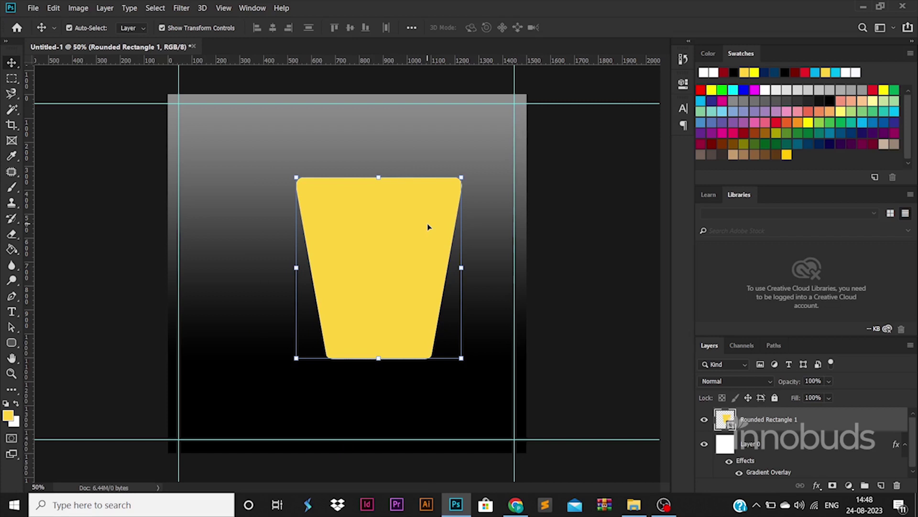
{"action": "right_click", "coordinate": [11, 342]}
{"action": "left_click", "coordinate": [51, 358]}
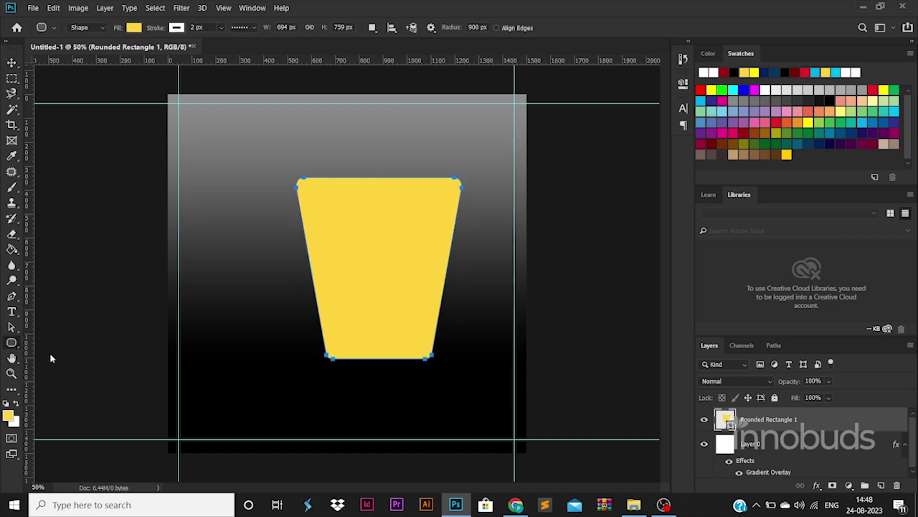
{"action": "mouse_move", "coordinate": [383, 87]}
{"action": "left_mouse_down"}
{"action": "mouse_move", "coordinate": [492, 369]}
{"action": "mouse_move", "coordinate": [555, 370]}
{"action": "left_mouse_up"}
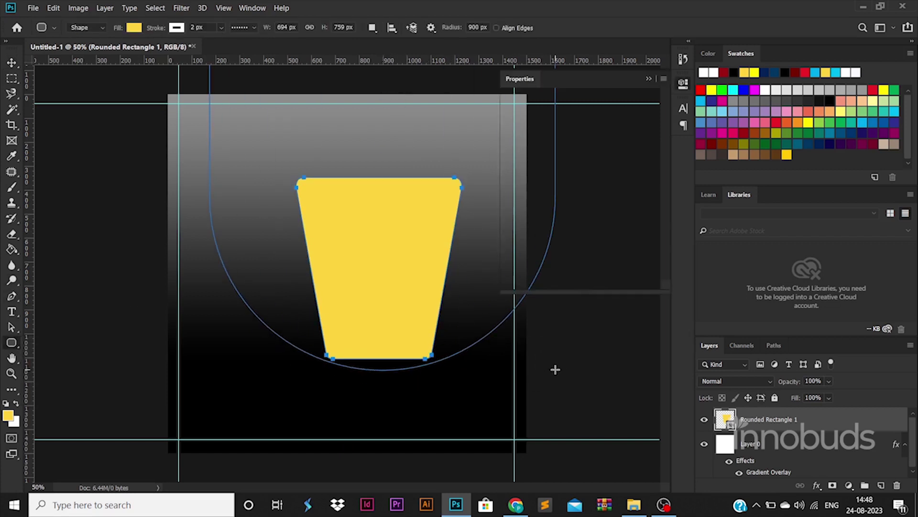
{"action": "key", "text": "ctrl+z"}
- Draw an ellipse about 1210 × 1573 px extending past the canvas's right edge and move its layer below the tapered shape
{"action": "right_click", "coordinate": [11, 343]}
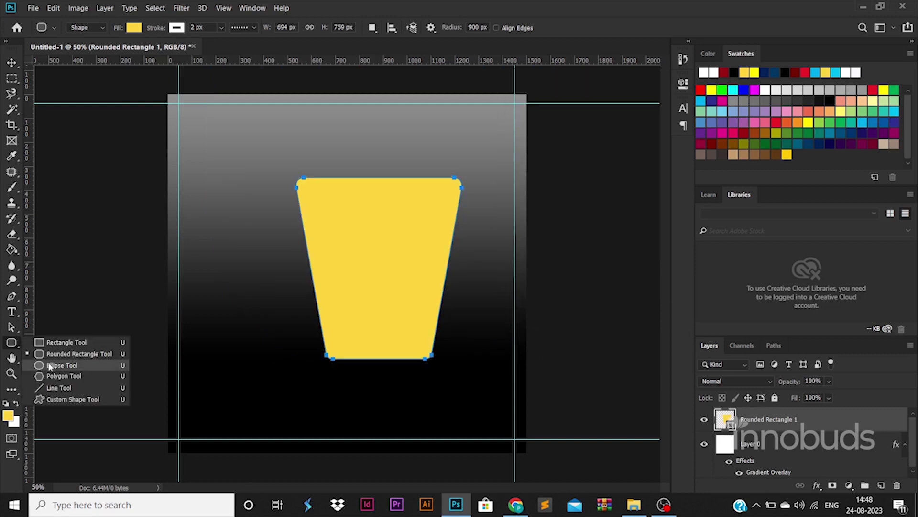
{"action": "left_click", "coordinate": [50, 374]}
{"action": "left_click_drag", "start_coordinate": [360, 90], "coordinate": [646, 464]}
{"action": "left_click", "coordinate": [649, 78]}
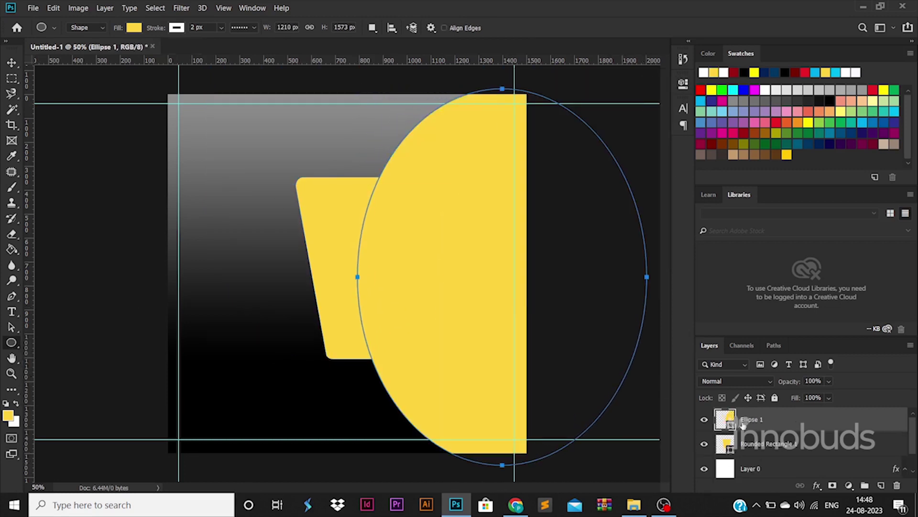
{"action": "left_click", "coordinate": [759, 444]}
{"action": "left_click_drag", "start_coordinate": [759, 444], "coordinate": [755, 413]}
- Change the ellipse's fill color to orange ffae00
{"action": "left_click", "coordinate": [730, 450]}
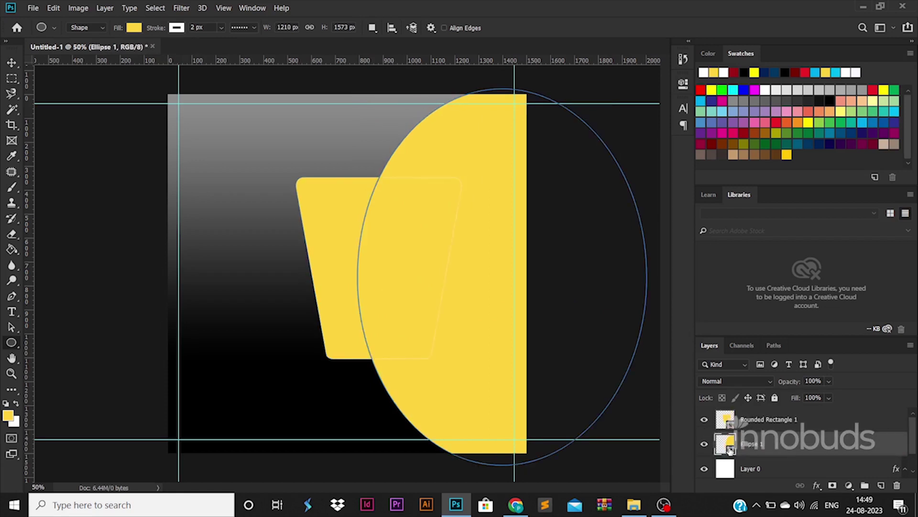
{"action": "double_click", "coordinate": [730, 451]}
{"action": "left_click_drag", "start_coordinate": [761, 375], "coordinate": [754, 371]}
{"action": "left_click", "coordinate": [715, 301]}
{"action": "left_click_drag", "start_coordinate": [718, 311], "coordinate": [758, 238]}
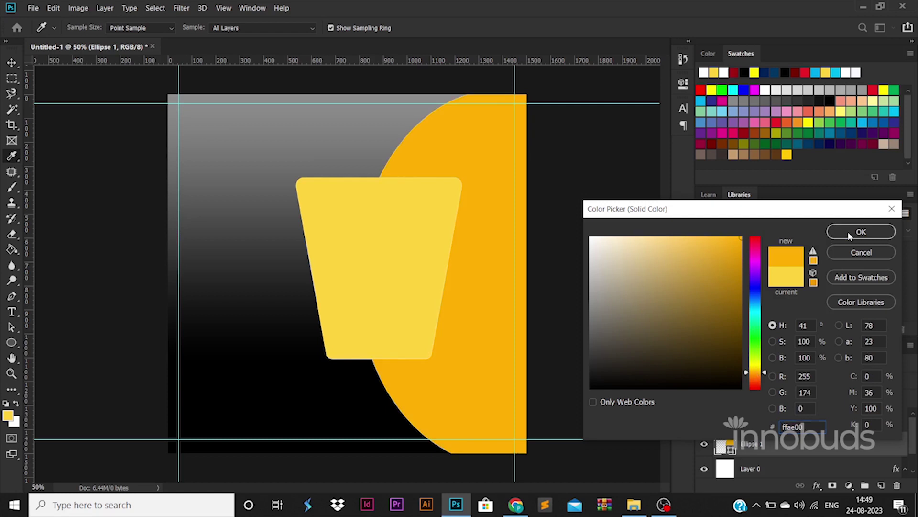
{"action": "left_click", "coordinate": [851, 234]}
{"action": "left_click", "coordinate": [176, 28]}
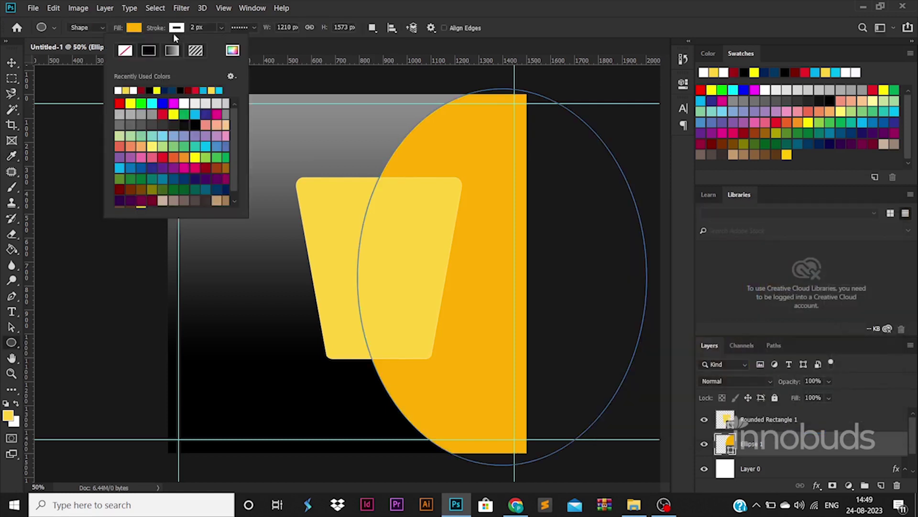
- Add a 15 px outside Stroke in black (000000) to the tapered shape, and hide that stroke effect
{"action": "left_click", "coordinate": [10, 63]}
{"action": "left_click", "coordinate": [325, 228]}
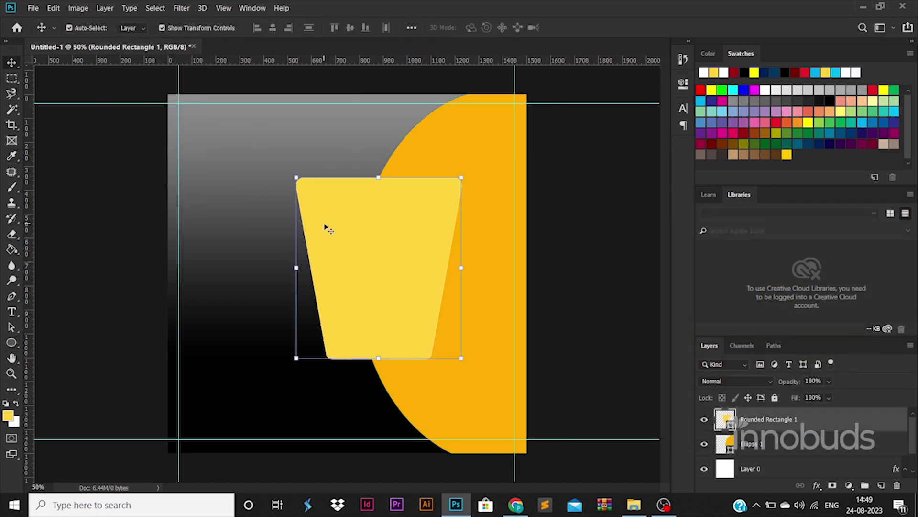
{"action": "double_click", "coordinate": [840, 424]}
{"action": "left_click", "coordinate": [495, 303]}
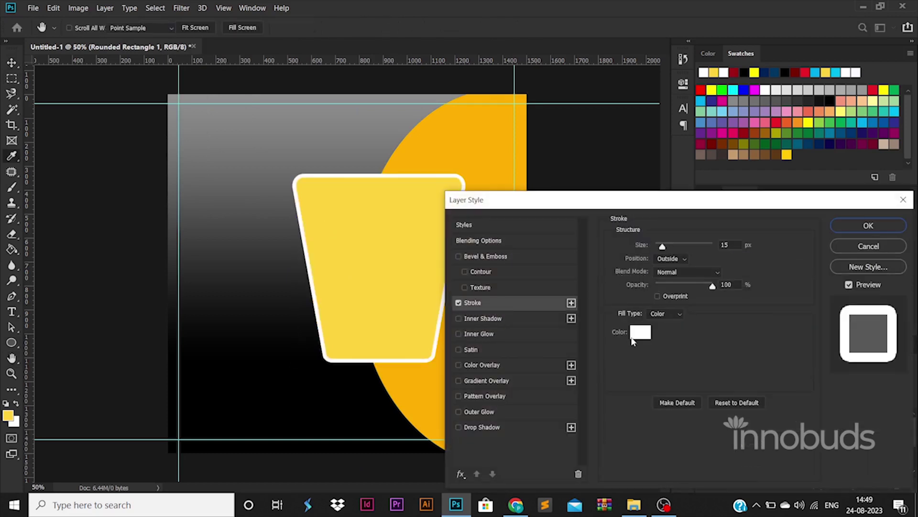
{"action": "left_click", "coordinate": [632, 337]}
{"action": "type", "text": "000000"}
{"action": "left_click", "coordinate": [861, 229]}
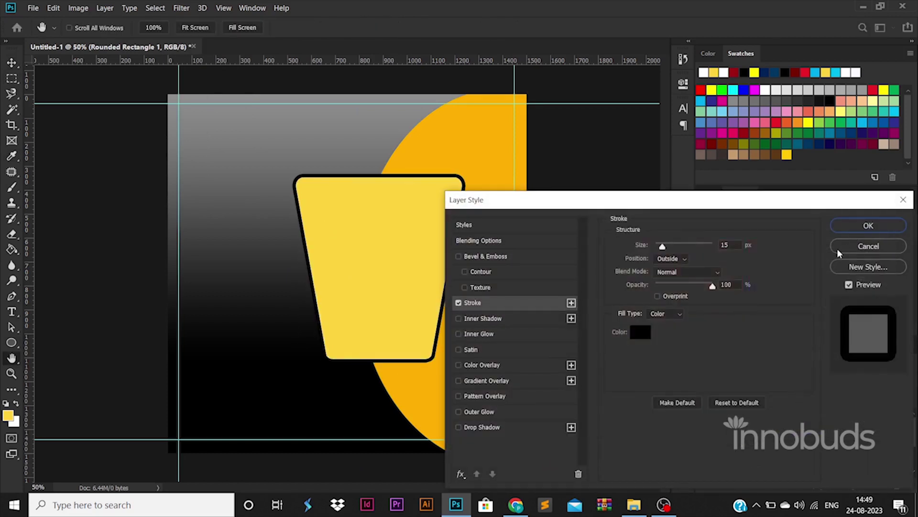
{"action": "left_click", "coordinate": [863, 230]}
{"action": "left_click", "coordinate": [739, 437]}
- Switch to File Explorer and open the 92-63 folder inside the videos folder on DATA (D:)
{"action": "left_click", "coordinate": [634, 505]}
{"action": "left_click", "coordinate": [11, 41]}
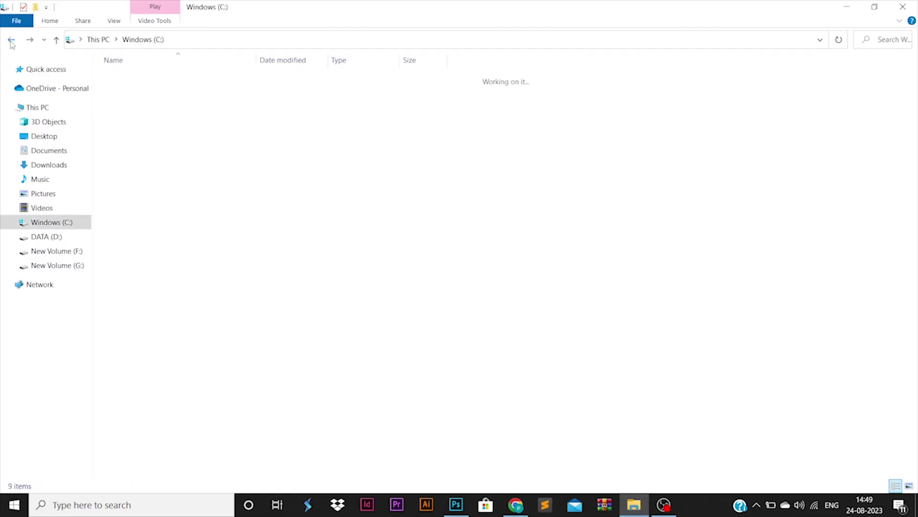
{"action": "left_click", "coordinate": [12, 41]}
{"action": "left_click", "coordinate": [287, 43]}
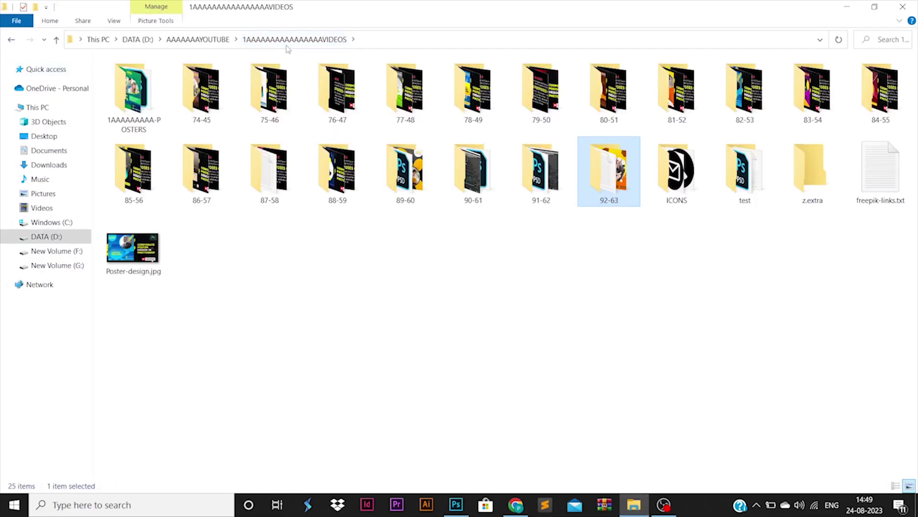
{"action": "double_click", "coordinate": [598, 170]}
{"action": "key", "text": "Delete"}
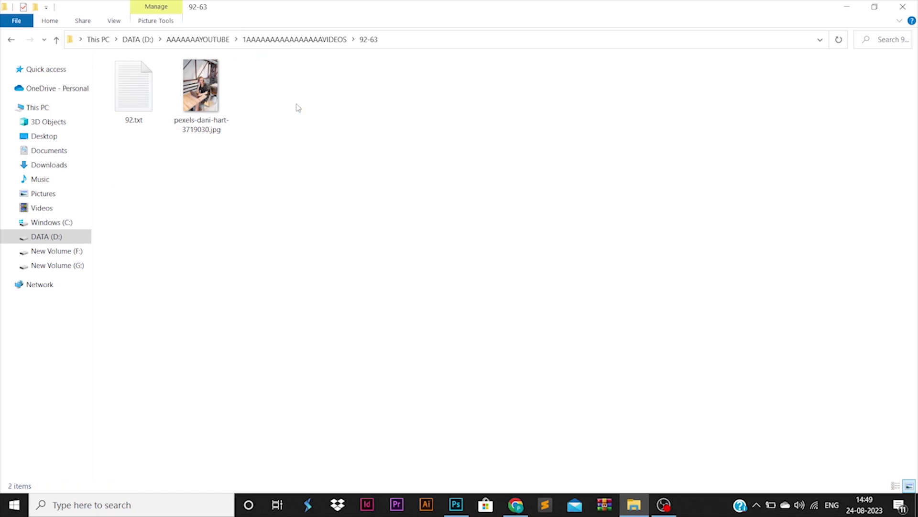
- Place the Pexels photo of the woman with a laptop over the tapered shape and trim its rasterized layer to the shape's outline
{"action": "left_click_drag", "start_coordinate": [211, 101], "coordinate": [478, 415]}
{"action": "left_click_drag", "start_coordinate": [442, 258], "coordinate": [466, 246]}
{"action": "key", "text": "Return"}
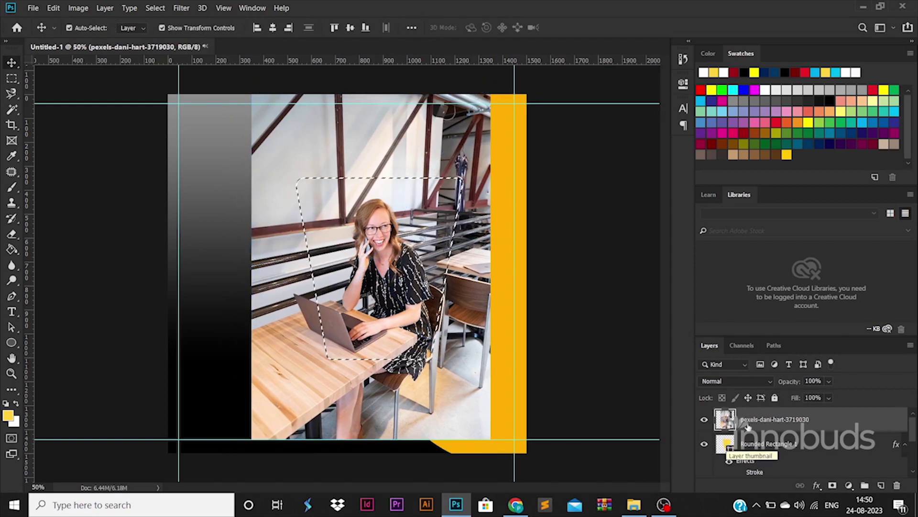
{"action": "right_click", "coordinate": [775, 421]}
{"action": "left_click", "coordinate": [662, 206]}
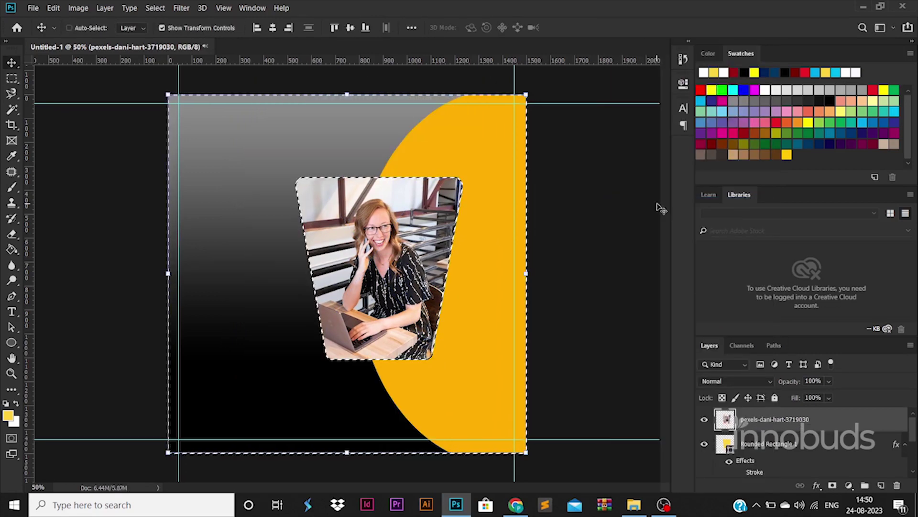
- Show the tapered shape's stroke effect again and set the stroke color to white (ffffff)
{"action": "left_click", "coordinate": [800, 445]}
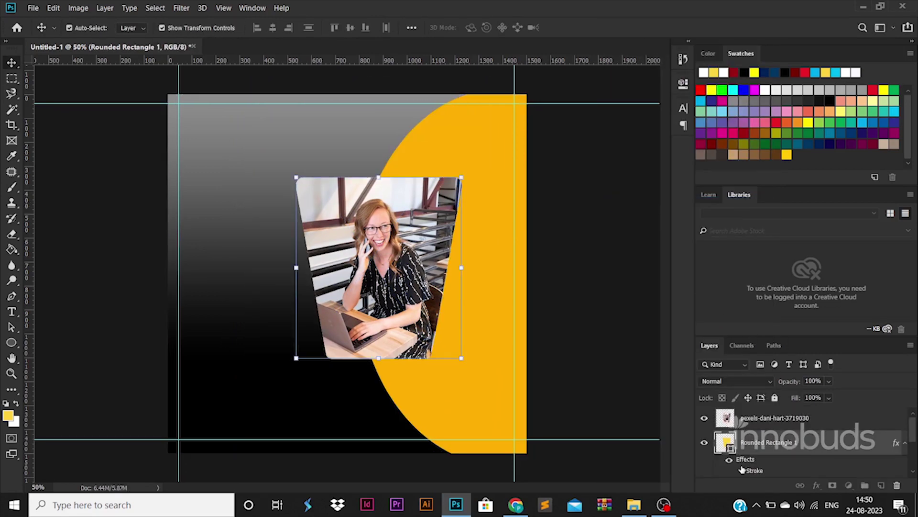
{"action": "left_click", "coordinate": [739, 471]}
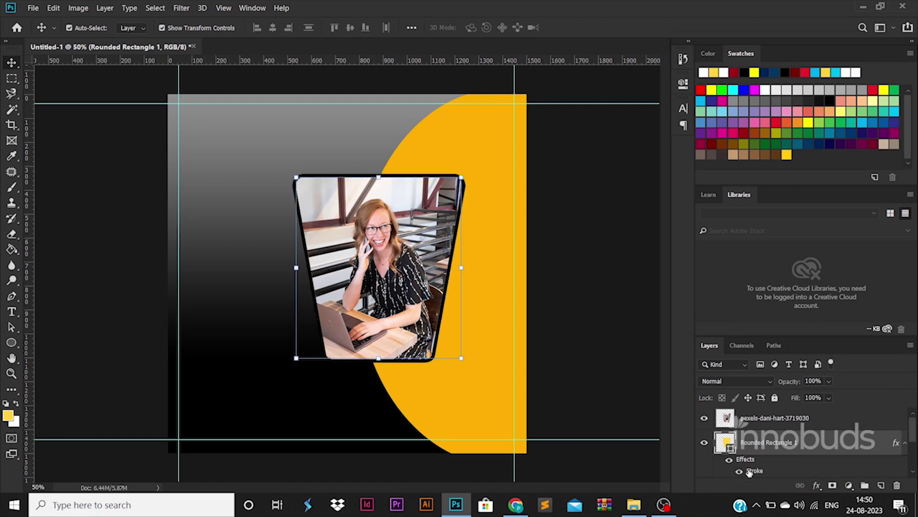
{"action": "double_click", "coordinate": [749, 473]}
{"action": "left_click", "coordinate": [652, 332]}
{"action": "type", "text": "ffffff"}
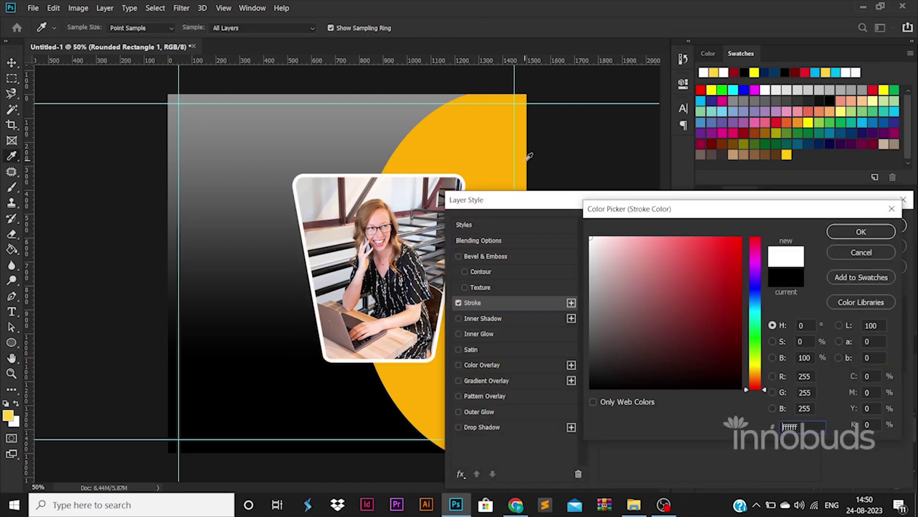
{"action": "left_click", "coordinate": [831, 234]}
{"action": "left_click", "coordinate": [867, 225]}
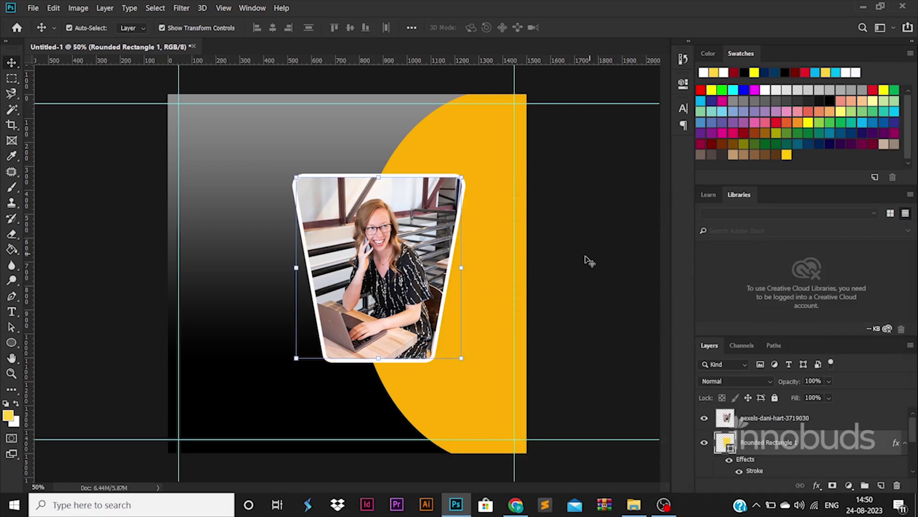
{"action": "left_click", "coordinate": [588, 262]}
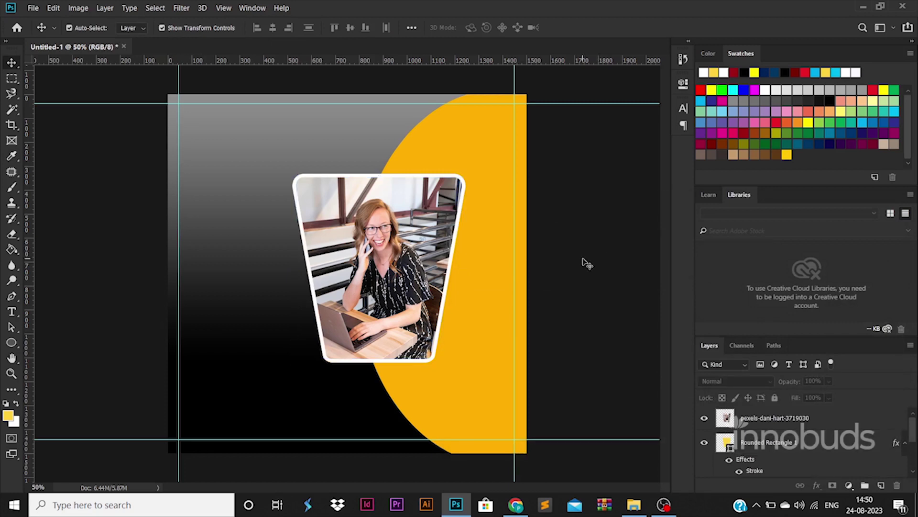
- Duplicate the orange ellipse into the lower-left part of the canvas and squash the copy to 75.84% height
{"action": "left_click_drag", "start_coordinate": [316, 330], "coordinate": [184, 312]}
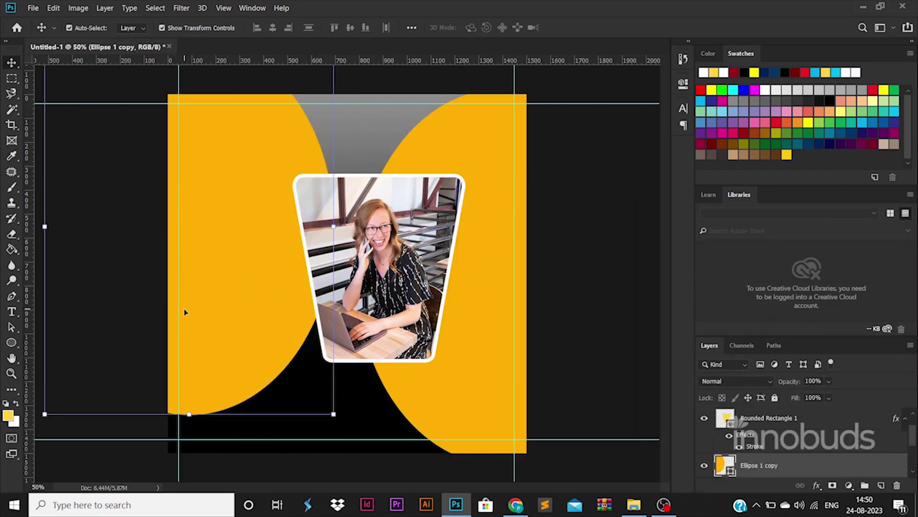
{"action": "left_click_drag", "start_coordinate": [189, 415], "coordinate": [189, 322]}
{"action": "left_click_drag", "start_coordinate": [244, 228], "coordinate": [257, 375]}
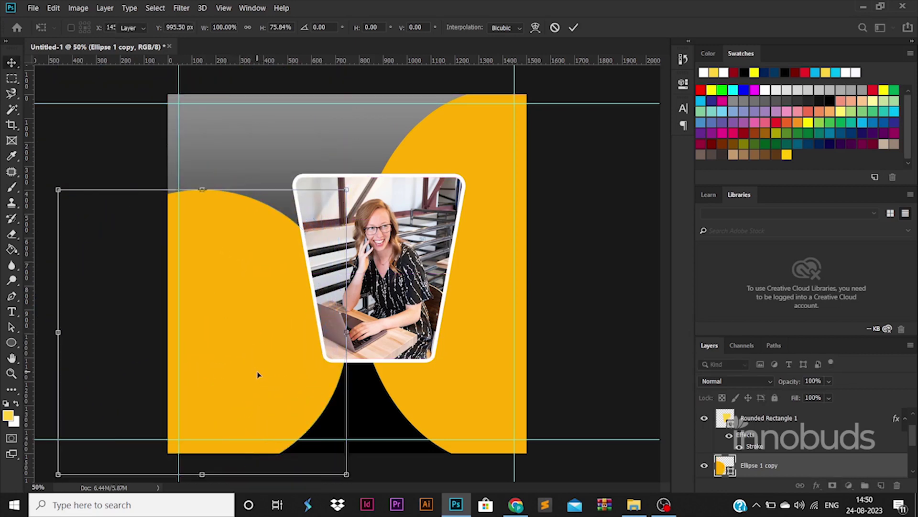
{"action": "key", "text": "Return"}
- Select the photo together with its tapered frame, scale both down slightly and nudge them into place between the ellipses
{"action": "left_click_drag", "start_coordinate": [399, 281], "coordinate": [411, 268]}
{"action": "key", "text": "ctrl+z"}
{"action": "left_click", "coordinate": [769, 441], "text": "shift"}
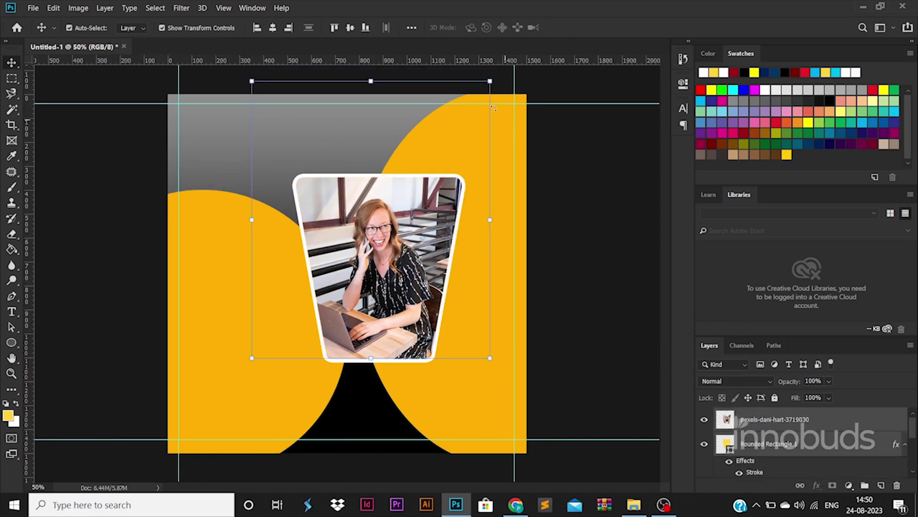
{"action": "left_click_drag", "start_coordinate": [259, 360], "coordinate": [263, 331]}
{"action": "mouse_move", "coordinate": [435, 268]}
{"action": "left_mouse_down"}
{"action": "mouse_move", "coordinate": [458, 281]}
{"action": "mouse_move", "coordinate": [443, 276]}
{"action": "left_mouse_up"}
{"action": "key", "text": "Return"}
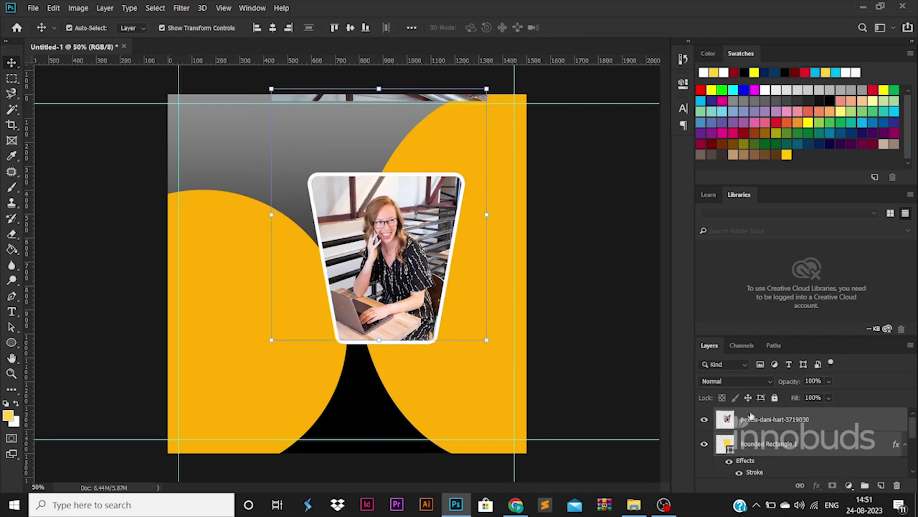
- Clear the leftover photo pixels from a full-width strip along the canvas's upper edge
{"action": "key", "text": "m"}
{"action": "left_click_drag", "start_coordinate": [167, 94], "coordinate": [533, 136]}
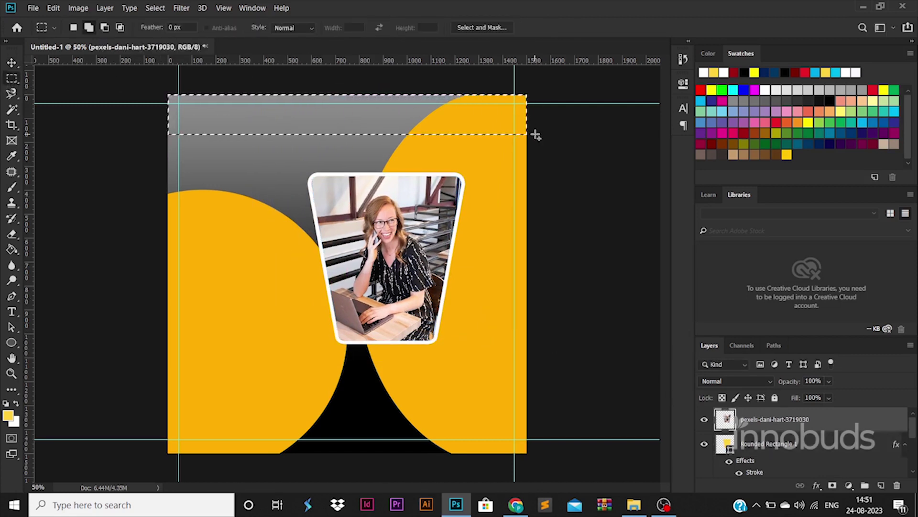
{"action": "key", "text": "ctrl+d"}
{"action": "key", "text": "ctrl+t"}
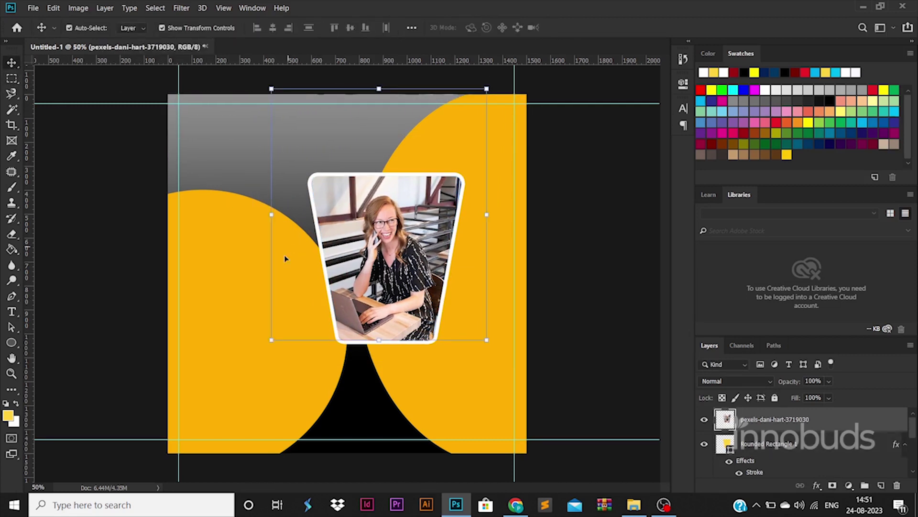
{"action": "key", "text": "Return"}
- Enlarge the ellipse copy and reposition it behind the framed photo at the canvas's lower left
{"action": "left_click_drag", "start_coordinate": [221, 267], "coordinate": [271, 254]}
{"action": "left_click_drag", "start_coordinate": [398, 181], "coordinate": [424, 152]}
{"action": "left_click_drag", "start_coordinate": [286, 286], "coordinate": [270, 311]}
- Change the ellipse copy's fill color to black (000000)
{"action": "double_click", "coordinate": [725, 466]}
{"action": "left_click_drag", "start_coordinate": [598, 330], "coordinate": [530, 400]}
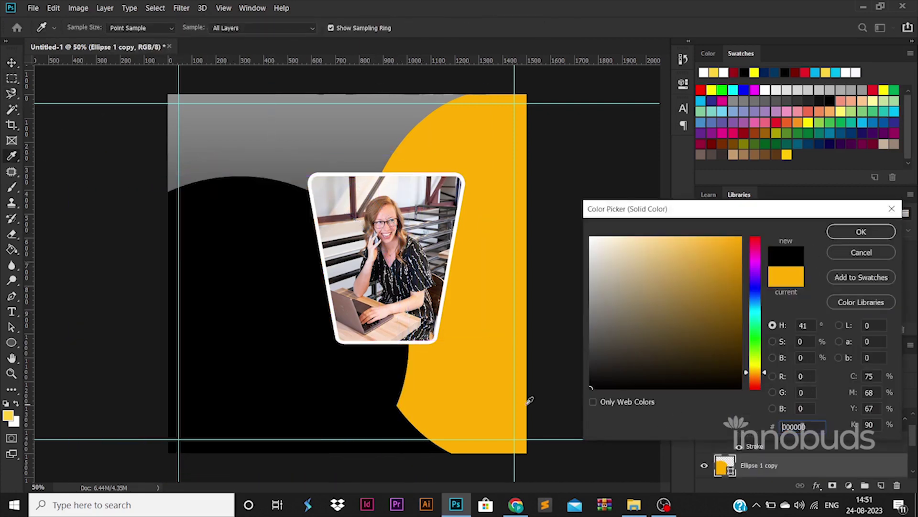
{"action": "left_click", "coordinate": [861, 231]}
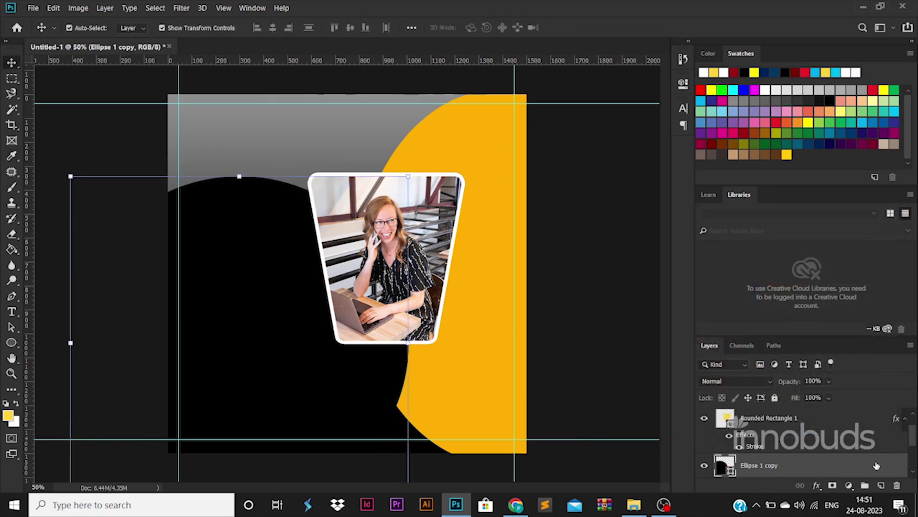
- Add an outside Stroke of about 79 px in dark grey (353535) to the ellipse copy
{"action": "double_click", "coordinate": [876, 465]}
{"action": "left_click", "coordinate": [493, 306]}
{"action": "left_click", "coordinate": [642, 330]}
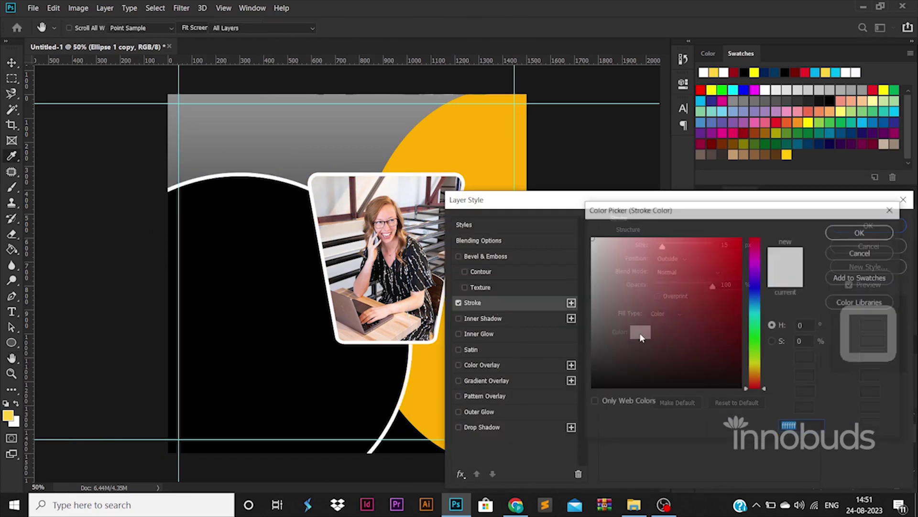
{"action": "left_click", "coordinate": [349, 156]}
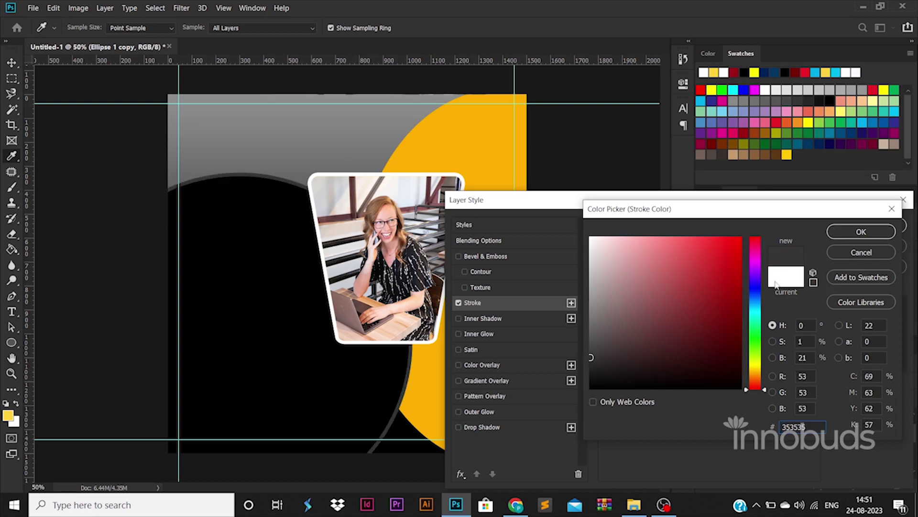
{"action": "key", "text": "Return"}
{"action": "left_click_drag", "start_coordinate": [668, 250], "coordinate": [676, 251]}
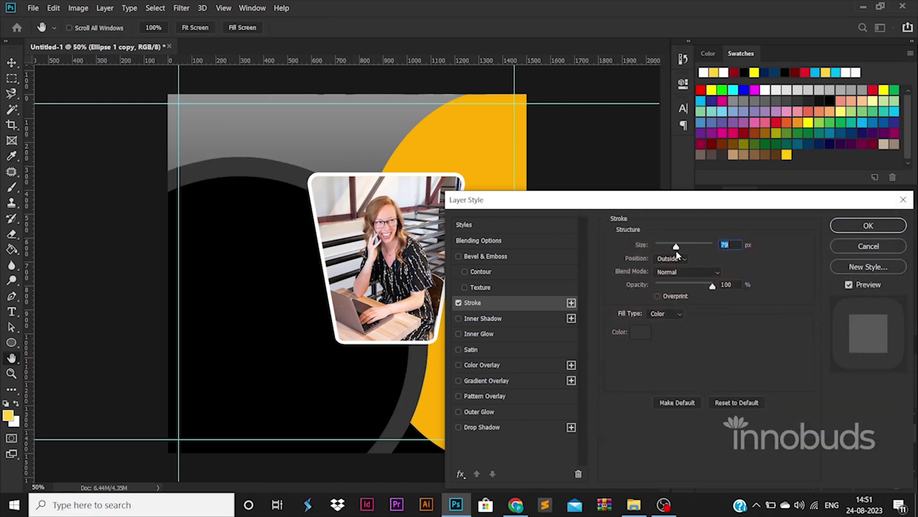
{"action": "left_click", "coordinate": [869, 225]}
- Change the ellipse copy's fill color to white (ffffff)
{"action": "double_click", "coordinate": [724, 465]}
{"action": "left_click_drag", "start_coordinate": [639, 306], "coordinate": [548, 172]}
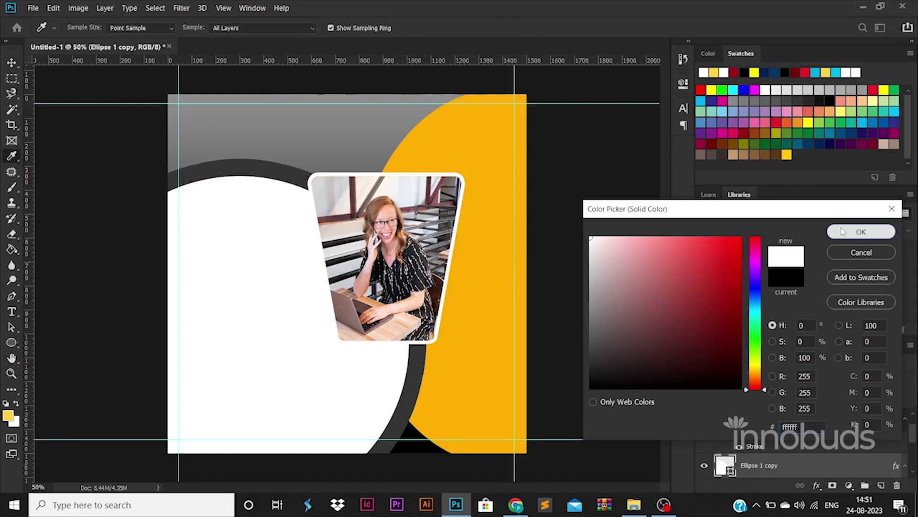
{"action": "left_click", "coordinate": [861, 231]}
- Shift the framed photo slightly up and right, and move the white ellipse up and left to fill the canvas's left half
{"action": "left_click", "coordinate": [484, 253]}
{"action": "left_click_drag", "start_coordinate": [440, 287], "coordinate": [454, 281]}
{"action": "left_click", "coordinate": [593, 251]}
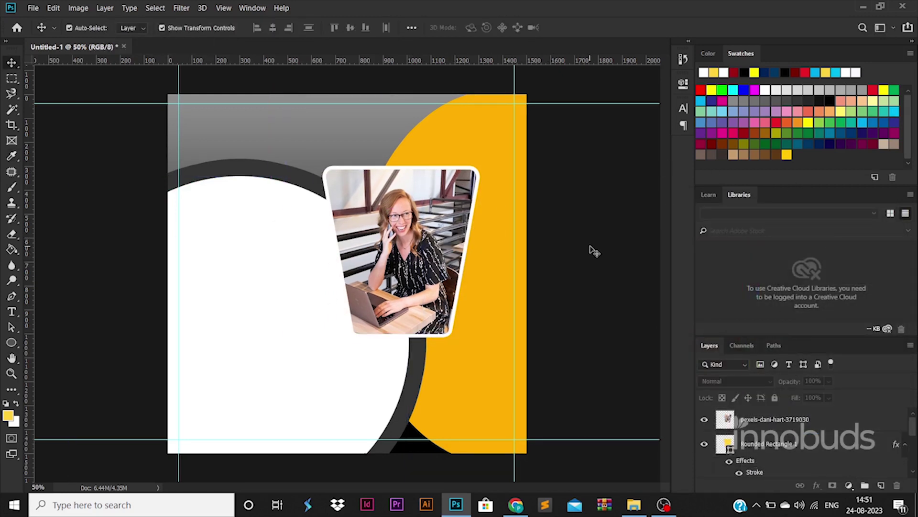
{"action": "mouse_move", "coordinate": [386, 386]}
{"action": "left_mouse_down"}
{"action": "mouse_move", "coordinate": [337, 334]}
{"action": "mouse_move", "coordinate": [337, 319]}
{"action": "left_mouse_up"}
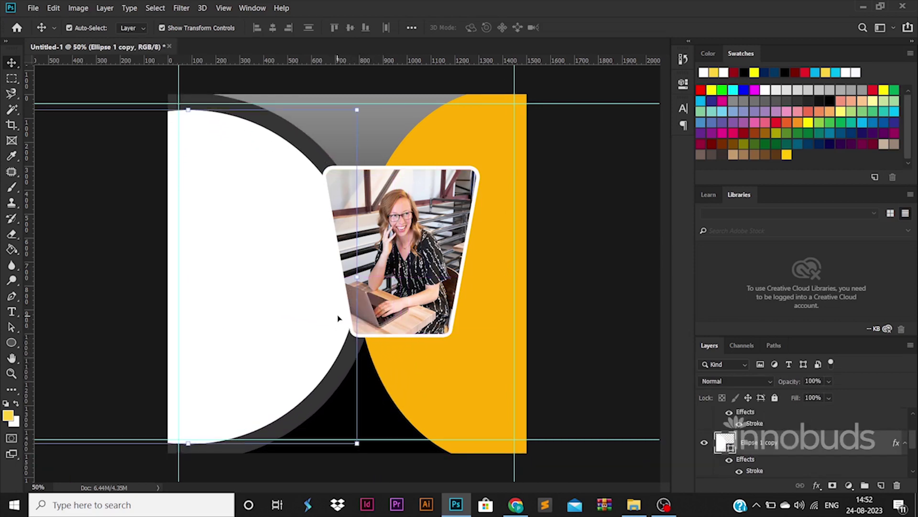
{"action": "left_click", "coordinate": [596, 372]}
- Thicken the white stroke around the tapered photo frame
{"action": "left_click", "coordinate": [357, 267]}
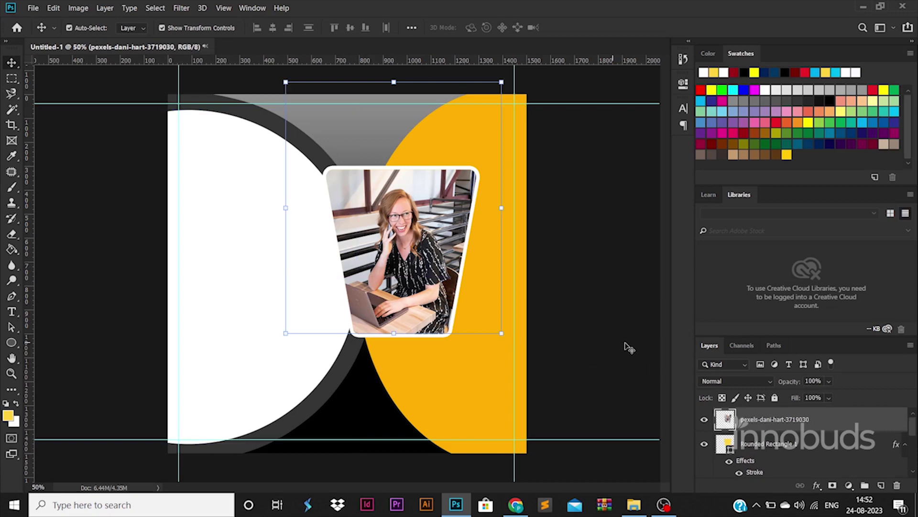
{"action": "double_click", "coordinate": [754, 471]}
{"action": "left_click_drag", "start_coordinate": [665, 246], "coordinate": [673, 249]}
{"action": "left_click", "coordinate": [853, 225]}
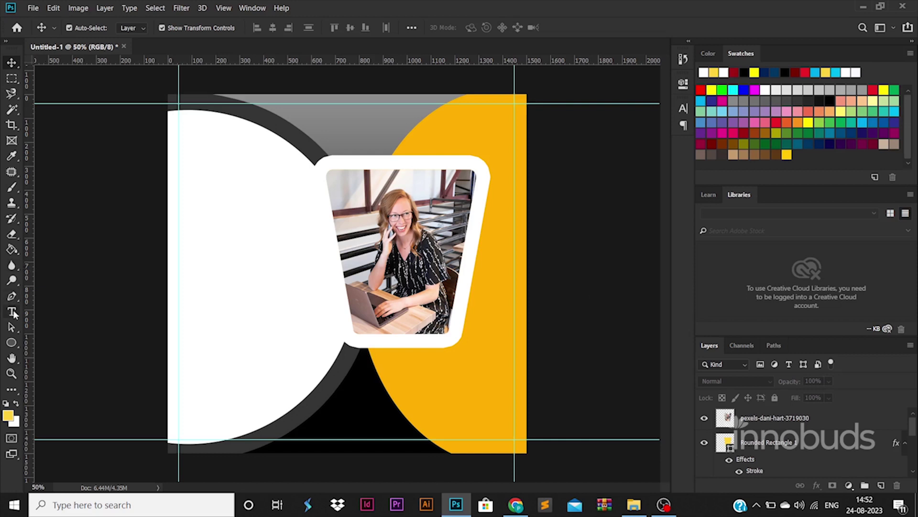
- Add the three-line text "COMPANY NAME / & SERVICES / GOES HERE" in 30 pt Montserrat Regular on the white ellipse
{"action": "left_click", "coordinate": [12, 312]}
{"action": "left_click", "coordinate": [219, 306]}
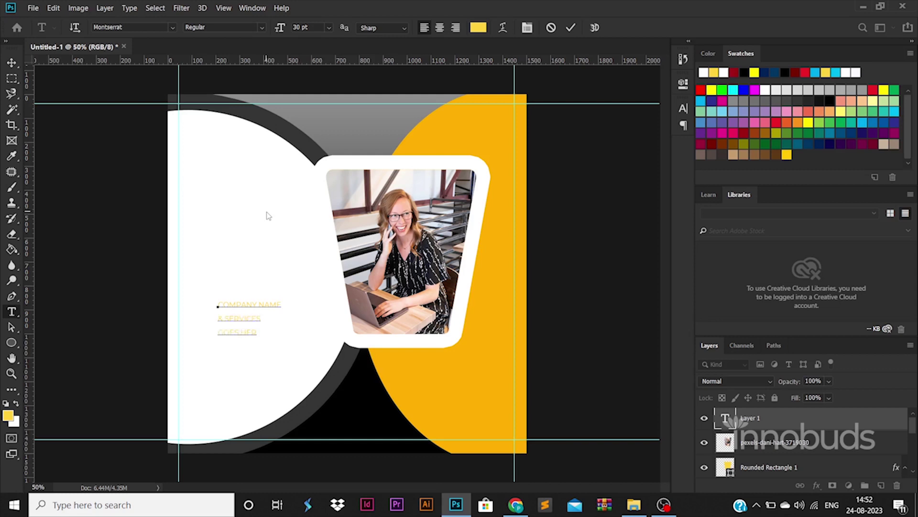
{"action": "key", "text": "ctrl+a"}
{"action": "key", "text": "ctrl+t"}
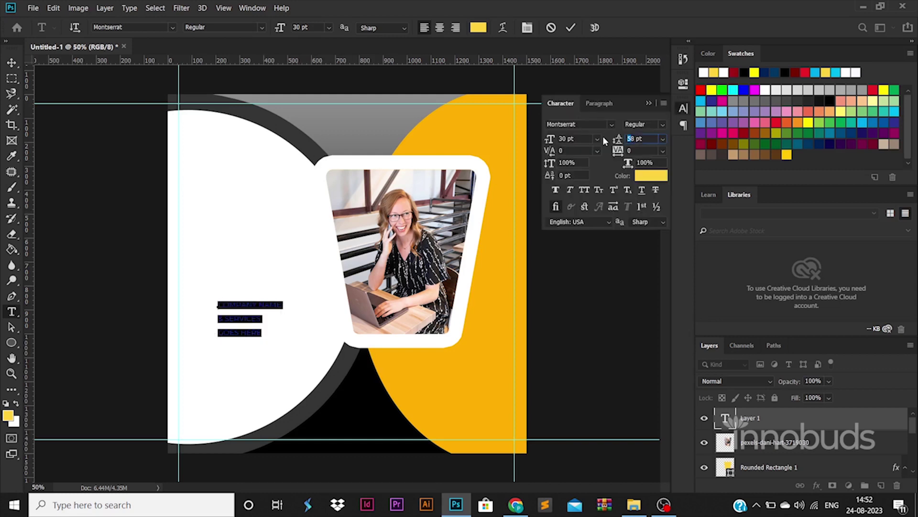
- Scale the company text to 189.54% and align its left edge with the left margin guide
{"action": "left_click", "coordinate": [10, 59]}
{"action": "key", "text": "ctrl+t"}
{"action": "left_click_drag", "start_coordinate": [282, 302], "coordinate": [256, 253]}
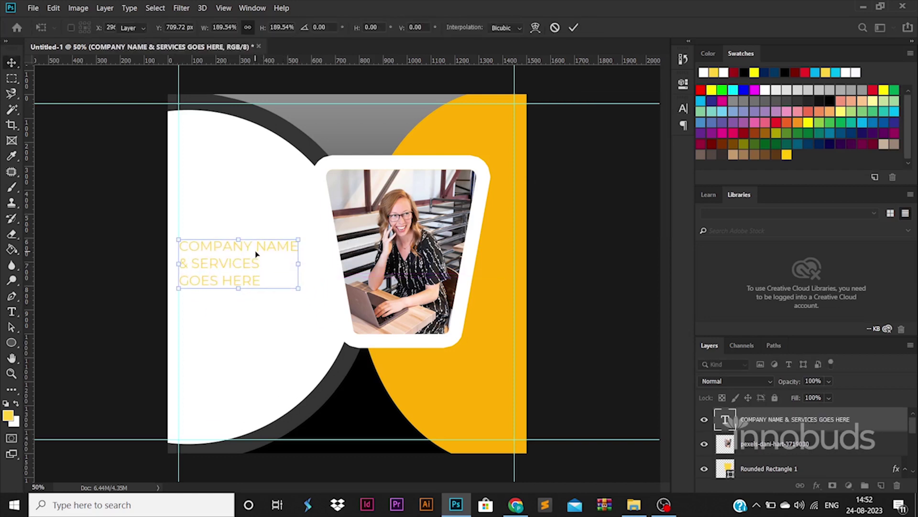
- Set the company text to Montserrat Black and color it black (000000)
{"action": "double_click", "coordinate": [257, 252]}
{"action": "left_click", "coordinate": [261, 27]}
{"action": "left_click", "coordinate": [211, 189]}
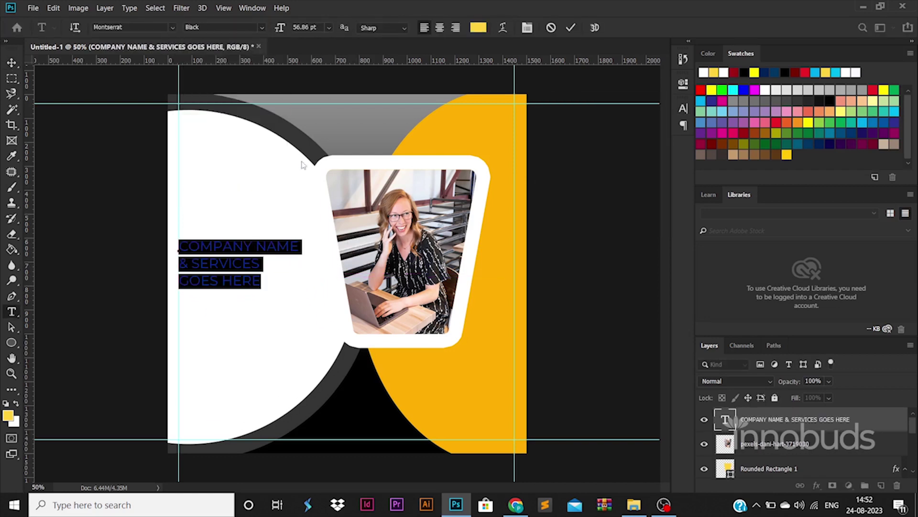
{"action": "left_click", "coordinate": [478, 27]}
{"action": "left_click", "coordinate": [478, 133]}
{"action": "left_click_drag", "start_coordinate": [614, 258], "coordinate": [572, 455]}
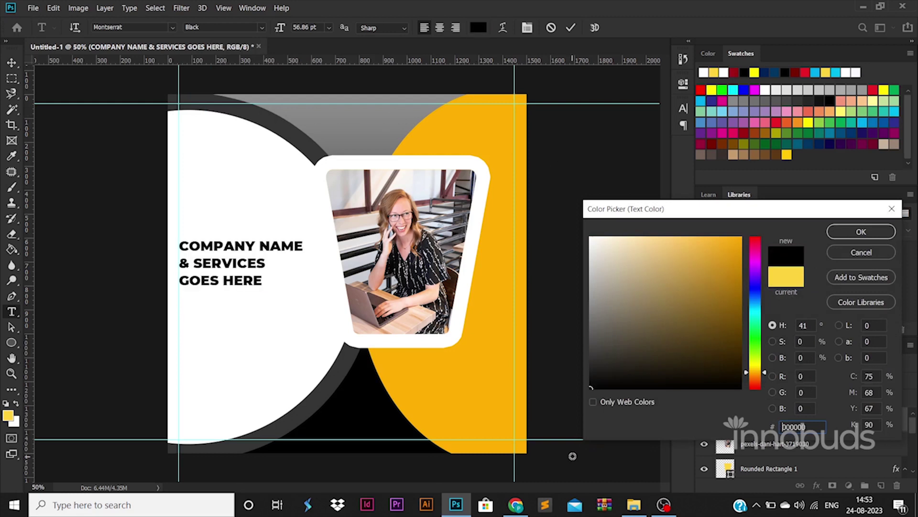
{"action": "left_click", "coordinate": [876, 235]}
- Reduce the company text's leading to 59.03 pt
{"action": "left_click", "coordinate": [683, 109]}
{"action": "left_click", "coordinate": [637, 141]}
{"action": "key", "text": "Down"}
{"action": "key", "text": "Down"}
{"action": "key", "text": "Down"}
{"action": "key", "text": "Down"}
{"action": "key", "text": "Down"}
{"action": "key", "text": "Down"}
{"action": "key", "text": "Down"}
{"action": "key", "text": "Down"}
{"action": "key", "text": "Down"}
{"action": "key", "text": "Down"}
{"action": "key", "text": "Down"}
{"action": "key", "text": "Down"}
{"action": "key", "text": "Down"}
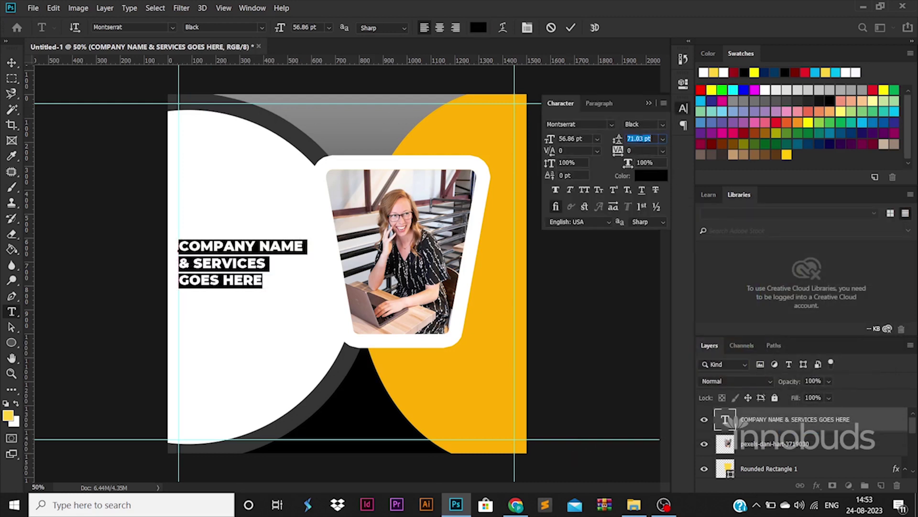
- Rebreak the company text into four lines: COMPANY / NAME & / SERVICES / GOES HERE
{"action": "double_click", "coordinate": [283, 246]}
{"action": "key", "text": "Left"}
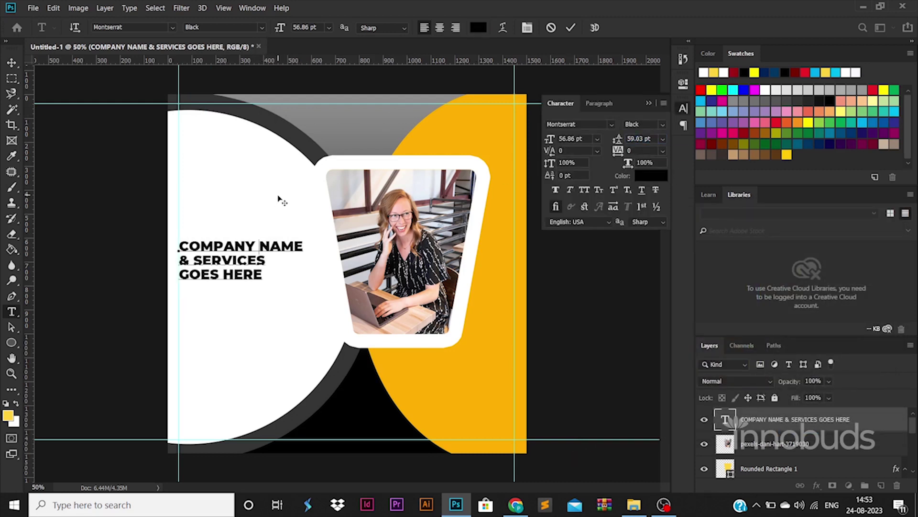
{"action": "key", "text": "BackSpace"}
{"action": "key", "text": "Return"}
{"action": "key", "text": "Delete"}
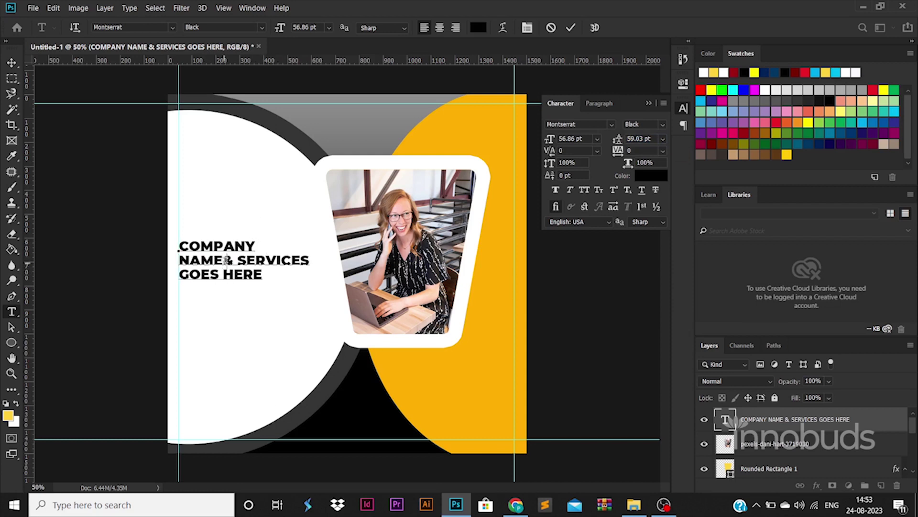
{"action": "key", "text": "Return"}
{"action": "key", "text": "ctrl+Return"}
- Enlarge the four-line company text to 87.18 pt, keeping it against the left margin guide
{"action": "key", "text": "ctrl+t"}
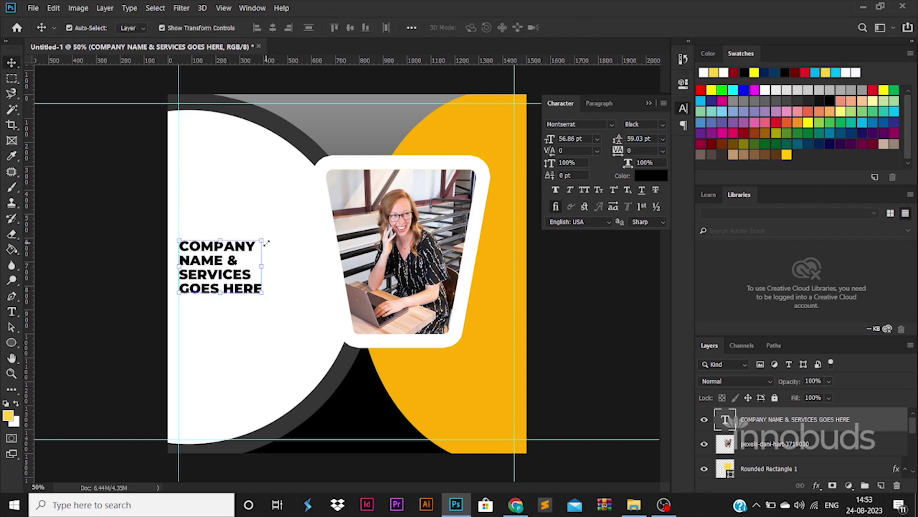
{"action": "left_click_drag", "start_coordinate": [263, 241], "coordinate": [309, 209]}
{"action": "key", "text": "ctrl+z"}
{"action": "key", "text": "Return"}
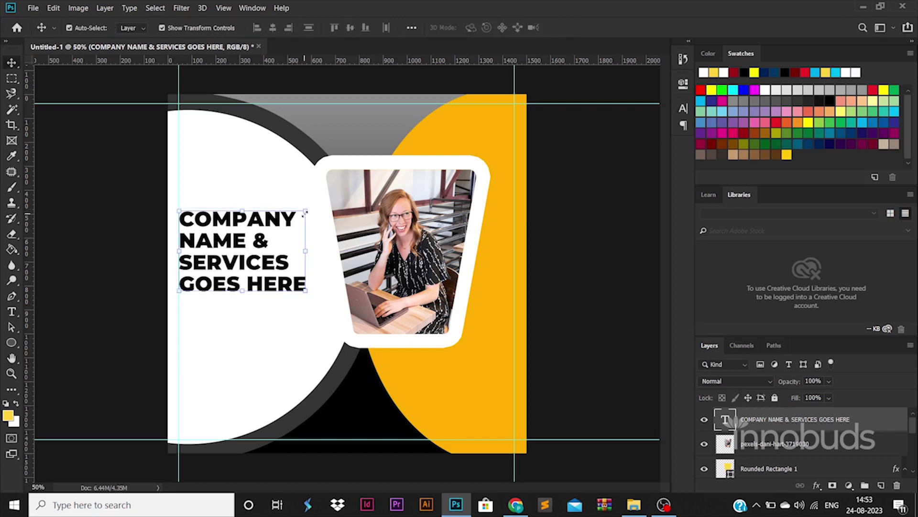
- Set the "COMPANY NAME &" lines to Montserrat Regular
{"action": "double_click", "coordinate": [282, 242]}
{"action": "left_click_drag", "start_coordinate": [271, 242], "coordinate": [159, 216]}
{"action": "left_click", "coordinate": [261, 28]}
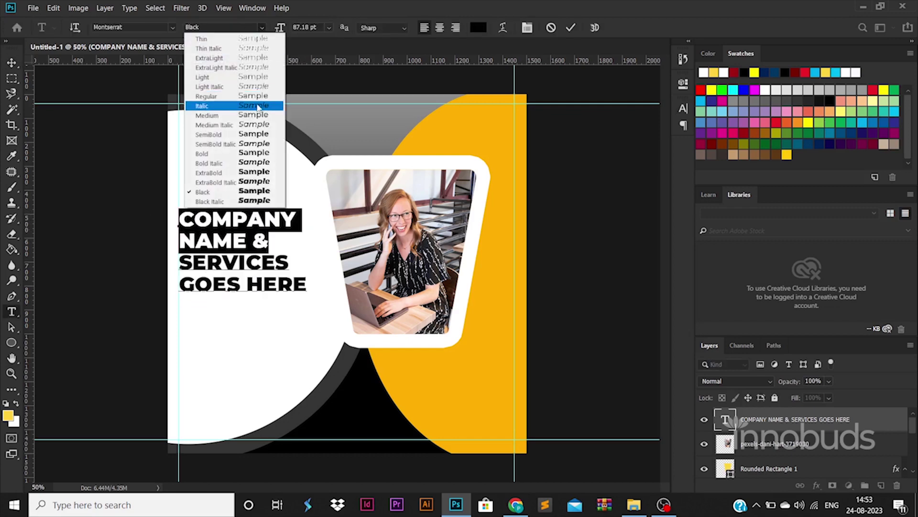
{"action": "left_click", "coordinate": [254, 98]}
{"action": "key", "text": "ctrl+a"}
{"action": "left_click", "coordinate": [479, 29]}
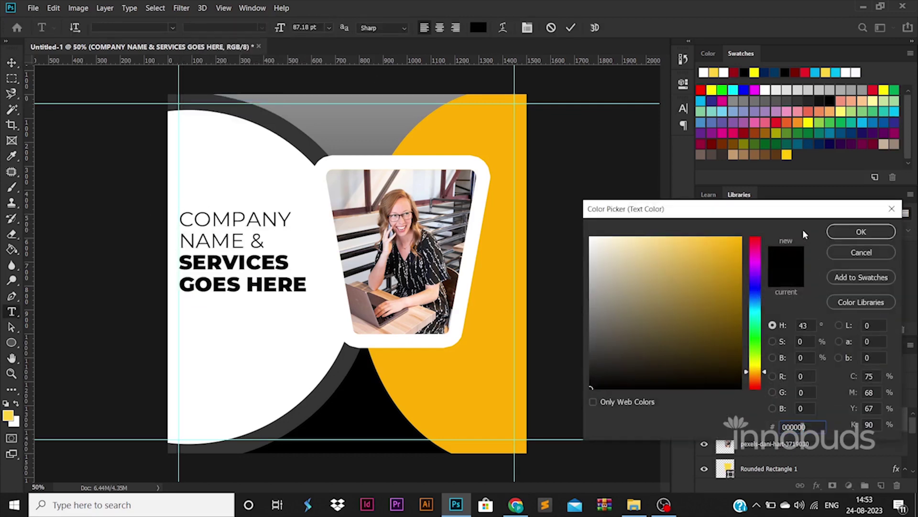
{"action": "left_click", "coordinate": [836, 236]}
- Recolor the "COMPANY NAME &" lines to orange #ffae00
{"action": "left_click_drag", "start_coordinate": [288, 245], "coordinate": [106, 212]}
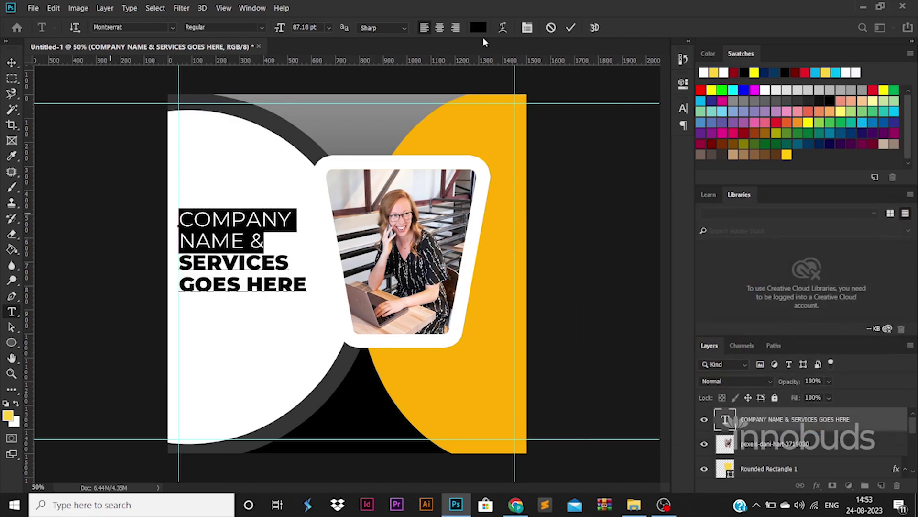
{"action": "left_click", "coordinate": [481, 29]}
{"action": "left_click", "coordinate": [500, 117]}
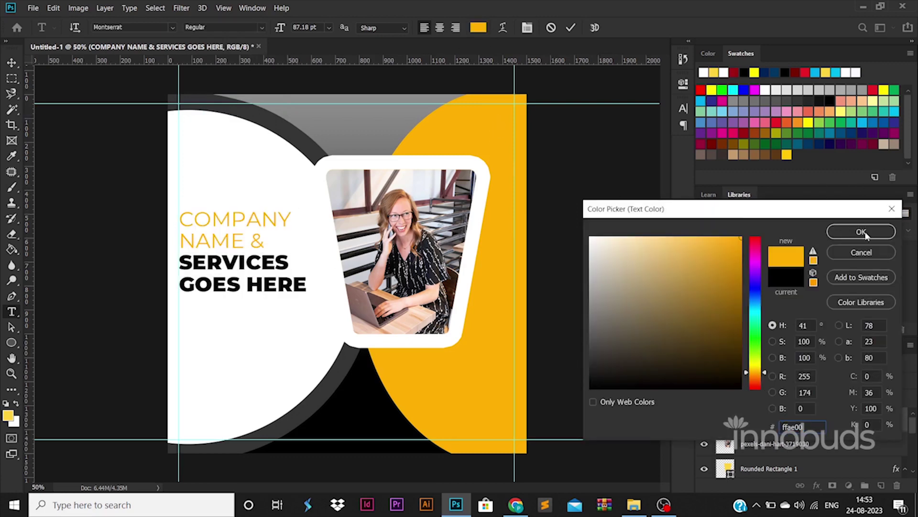
{"action": "left_click", "coordinate": [866, 236]}
- Duplicate the company text above itself and retype the copy as "LOGO" in Montserrat ExtraBold
{"action": "left_click", "coordinate": [11, 63]}
{"action": "left_click_drag", "start_coordinate": [245, 269], "coordinate": [248, 187]}
{"action": "double_click", "coordinate": [248, 187]}
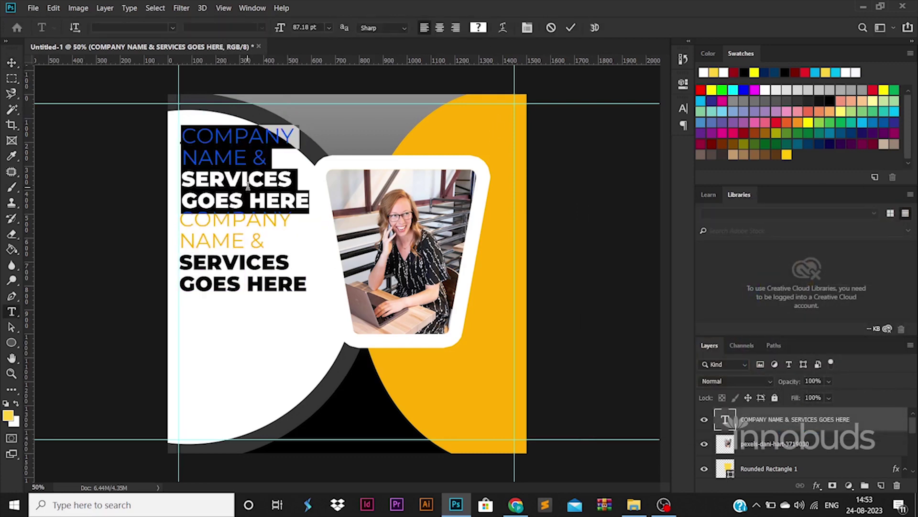
{"action": "type", "text": "LOGO"}
{"action": "key", "text": "ctrl+a"}
{"action": "left_click", "coordinate": [262, 28]}
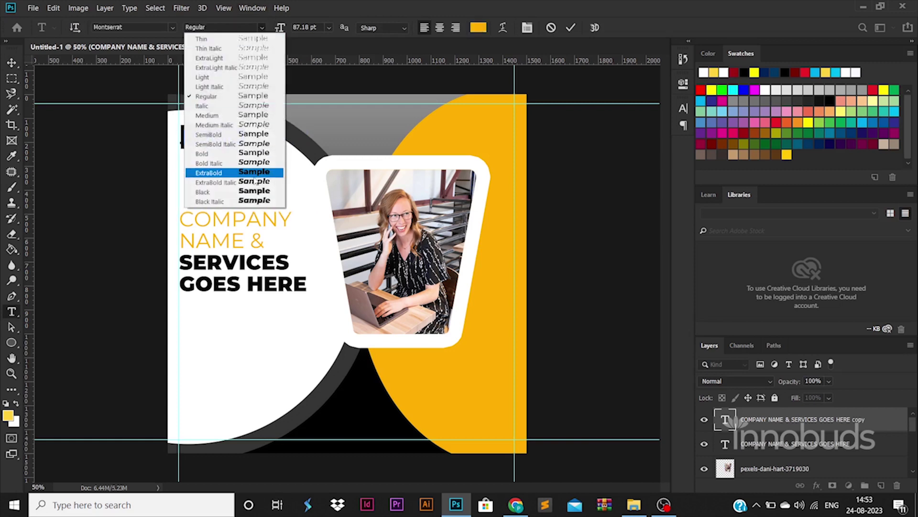
{"action": "left_click", "coordinate": [254, 176]}
- Enlarge the LOGO text to 113.06 pt and place it against the left margin guide above the company text
{"action": "left_click", "coordinate": [12, 62]}
{"action": "left_click_drag", "start_coordinate": [245, 148], "coordinate": [238, 187]}
{"action": "key", "text": "Return"}
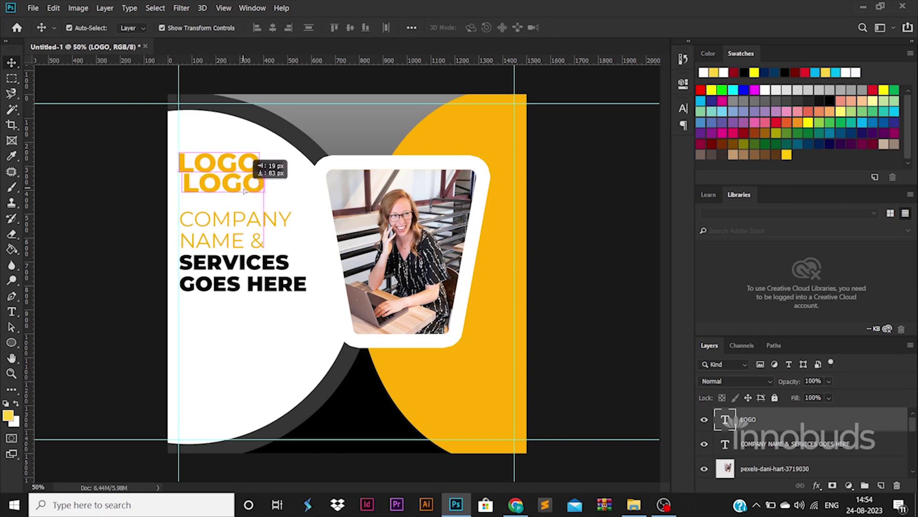
- Add a "Tagline goes here" line below LOGO from a copy of it, in Light Italic at 30 pt
{"action": "double_click", "coordinate": [243, 187]}
{"action": "type", "text": "Tagline goes here"}
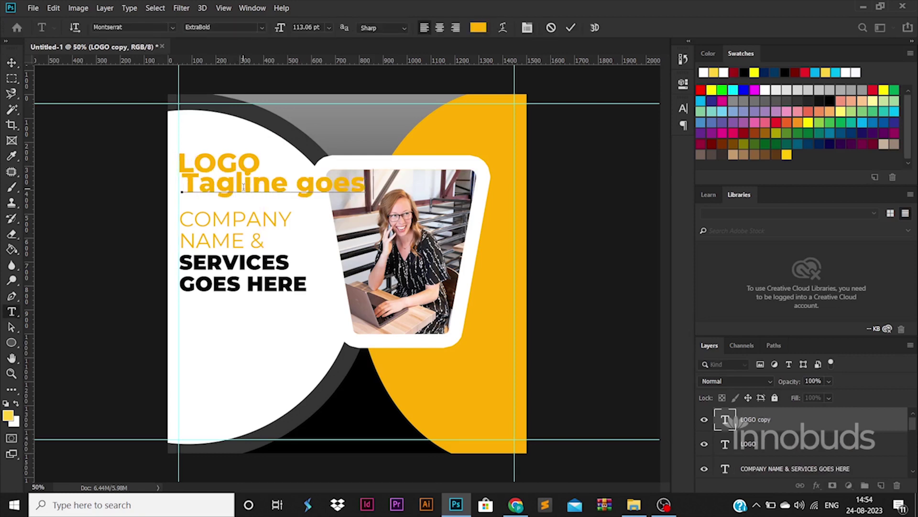
{"action": "key", "text": "ctrl+a"}
{"action": "left_click", "coordinate": [262, 28]}
{"action": "left_click", "coordinate": [229, 92]}
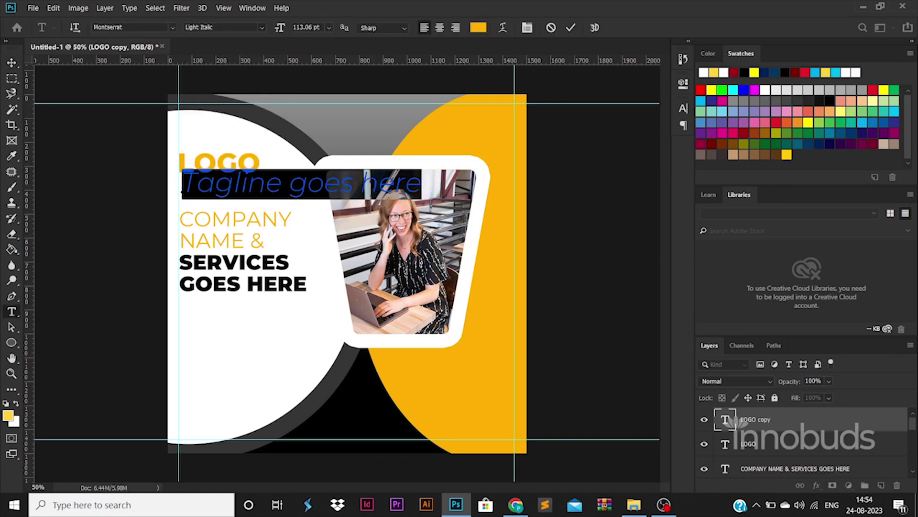
{"action": "type", "text": "30"}
{"action": "key", "text": "Return"}
{"action": "left_click", "coordinate": [13, 62]}
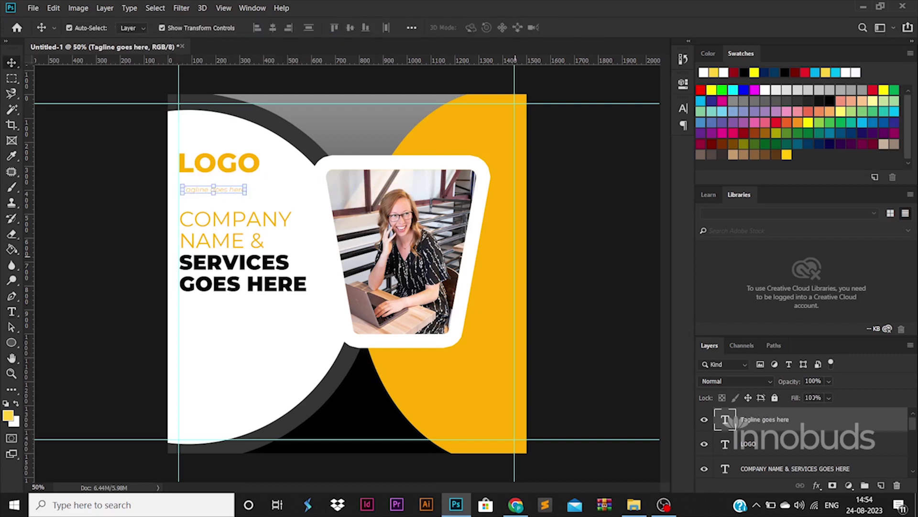
- Set the tagline to Montserrat Regular and enlarge it to 35.29 pt directly beneath LOGO, matching its width
{"action": "double_click", "coordinate": [725, 419]}
{"action": "left_click", "coordinate": [244, 96]}
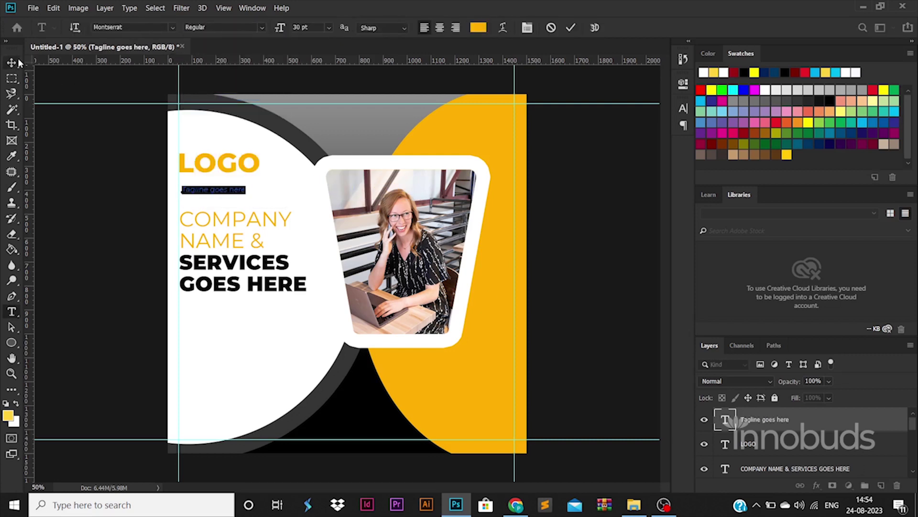
{"action": "left_click", "coordinate": [11, 63]}
{"action": "left_click_drag", "start_coordinate": [244, 185], "coordinate": [257, 176]}
{"action": "key", "text": "Return"}
{"action": "key", "text": "Return"}
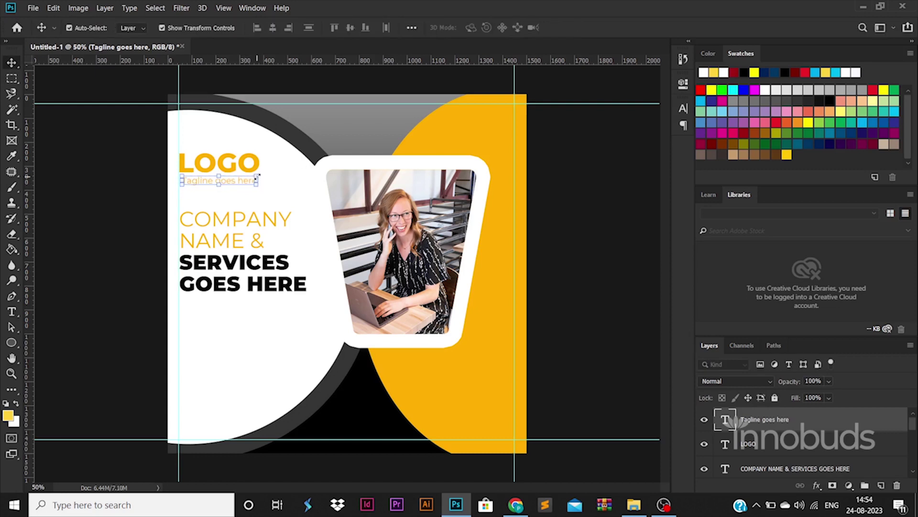
- Recolor the tagline text to black
{"action": "double_click", "coordinate": [726, 421]}
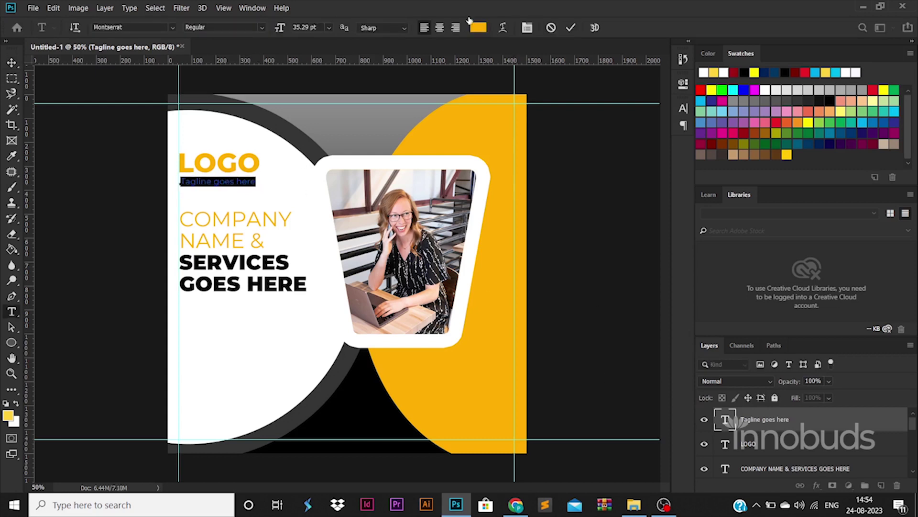
{"action": "left_click", "coordinate": [477, 27]}
{"action": "left_click", "coordinate": [592, 386]}
{"action": "left_click", "coordinate": [852, 234]}
{"action": "left_click", "coordinate": [10, 64]}
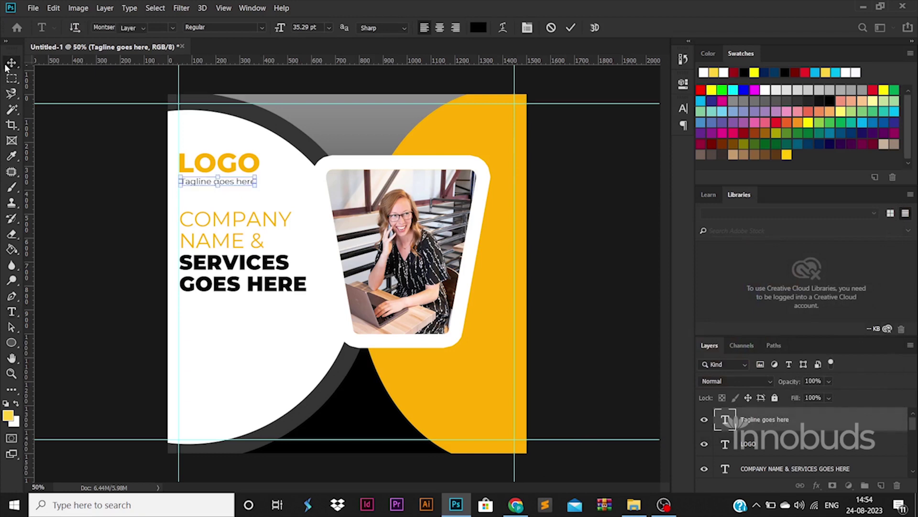
{"action": "left_click", "coordinate": [78, 127]}
- Change the white ellipse's stroke effect to 27 px in the orange of the other ellipse
{"action": "left_click", "coordinate": [342, 357]}
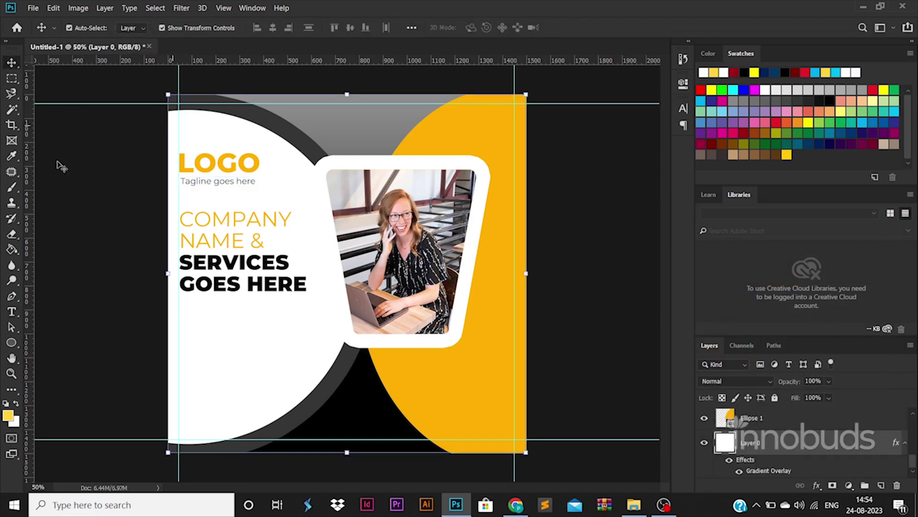
{"action": "left_click", "coordinate": [12, 343]}
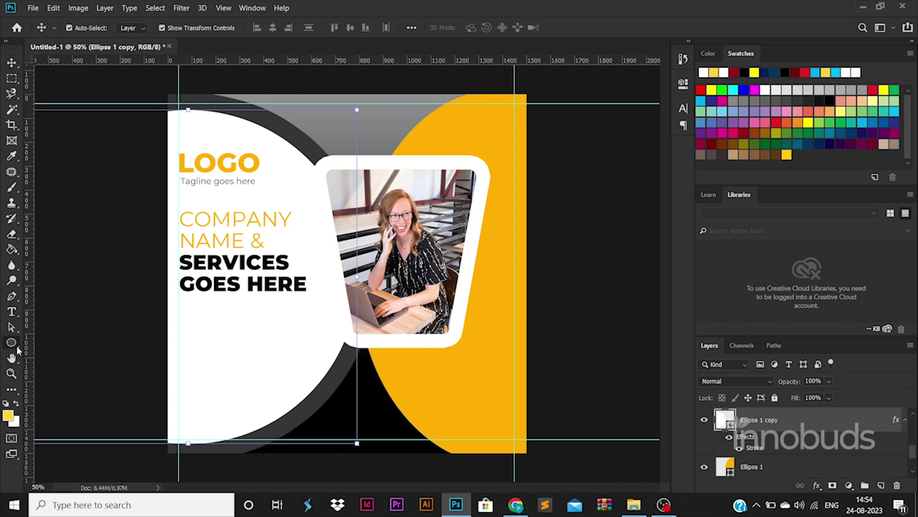
{"action": "left_click", "coordinate": [12, 343]}
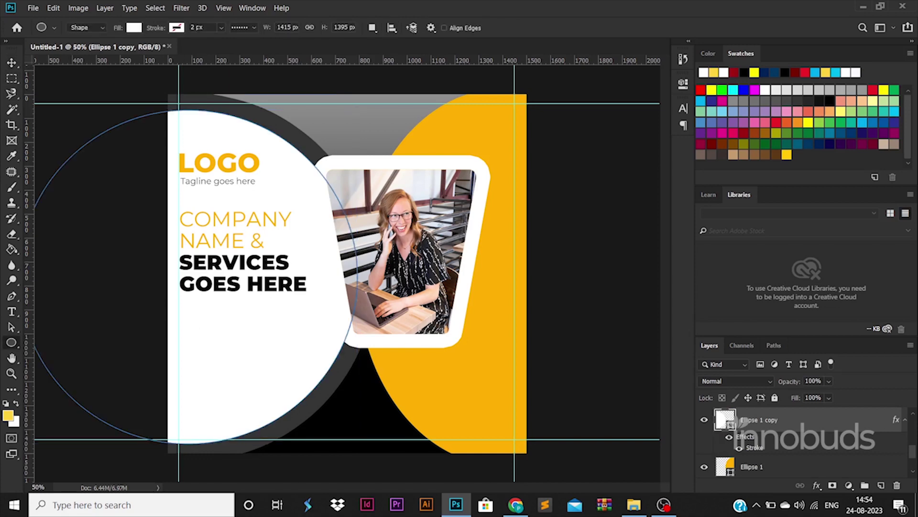
{"action": "double_click", "coordinate": [755, 448]}
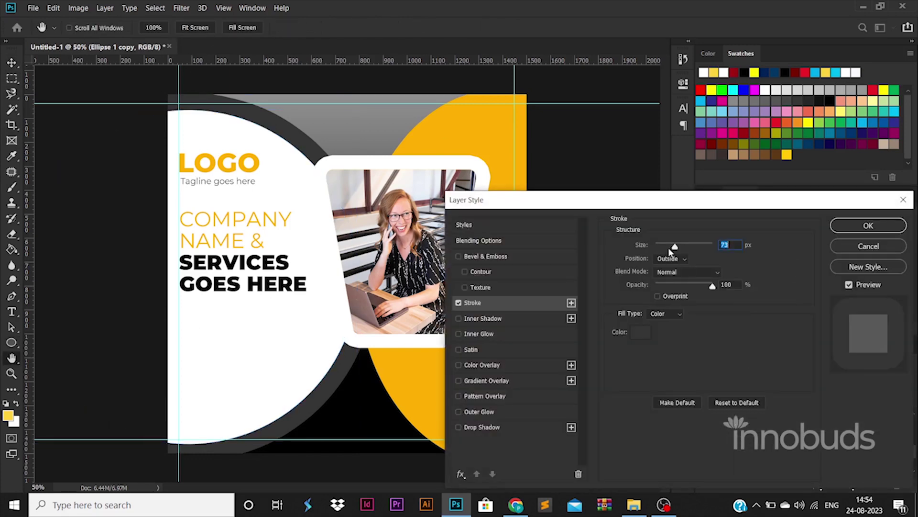
{"action": "left_click_drag", "start_coordinate": [667, 248], "coordinate": [665, 248]}
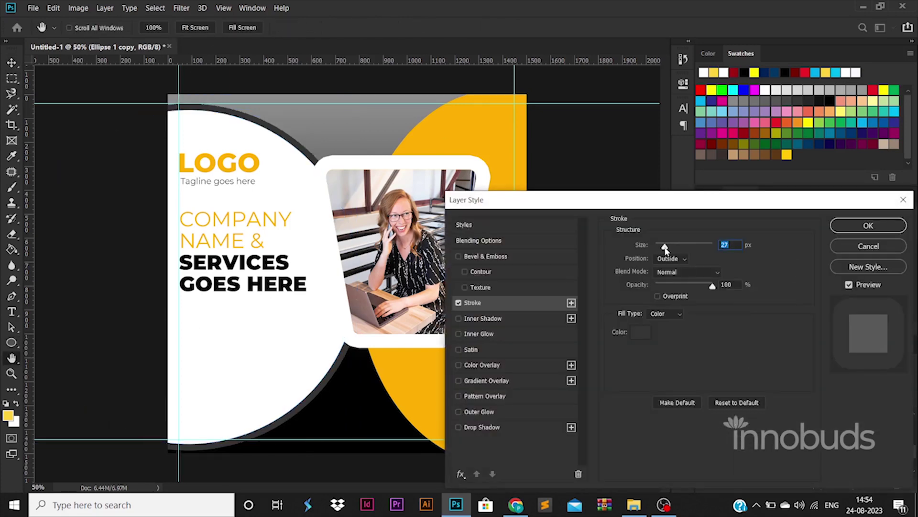
{"action": "left_click", "coordinate": [643, 334]}
{"action": "left_click", "coordinate": [478, 127]}
{"action": "left_click", "coordinate": [861, 231]}
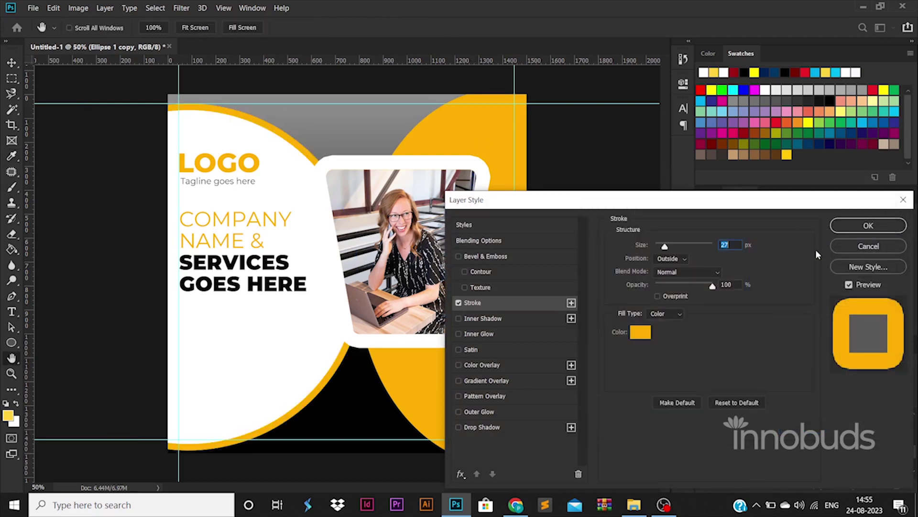
{"action": "left_click", "coordinate": [862, 228]}
{"action": "key", "text": "v"}
{"action": "left_click", "coordinate": [593, 334]}
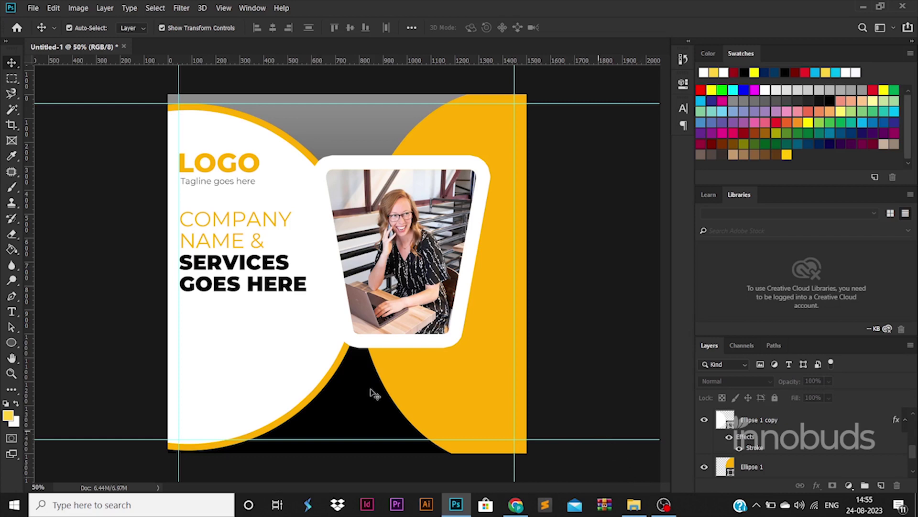
- Scale the white ellipse down around its center to about 97.5%
{"action": "left_click", "coordinate": [277, 344]}
{"action": "key", "text": "ctrl+t"}
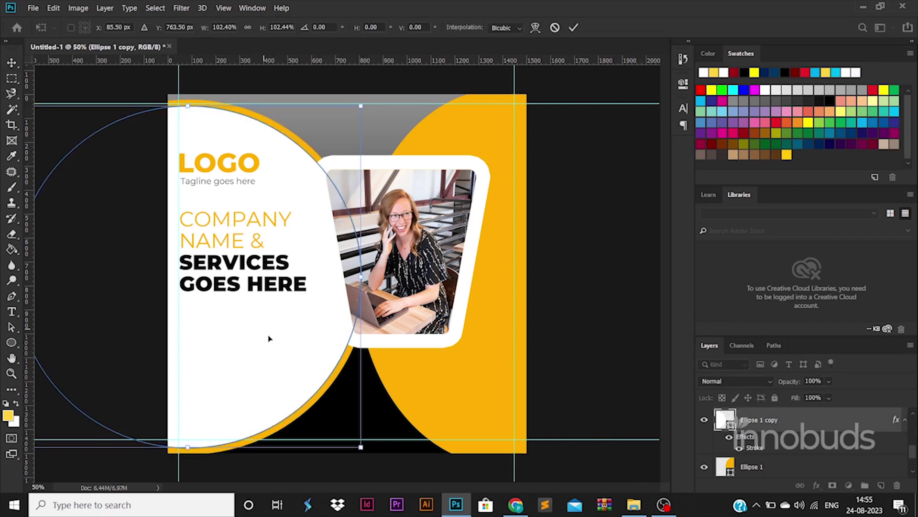
{"action": "left_click_drag", "start_coordinate": [361, 107], "coordinate": [351, 113]}
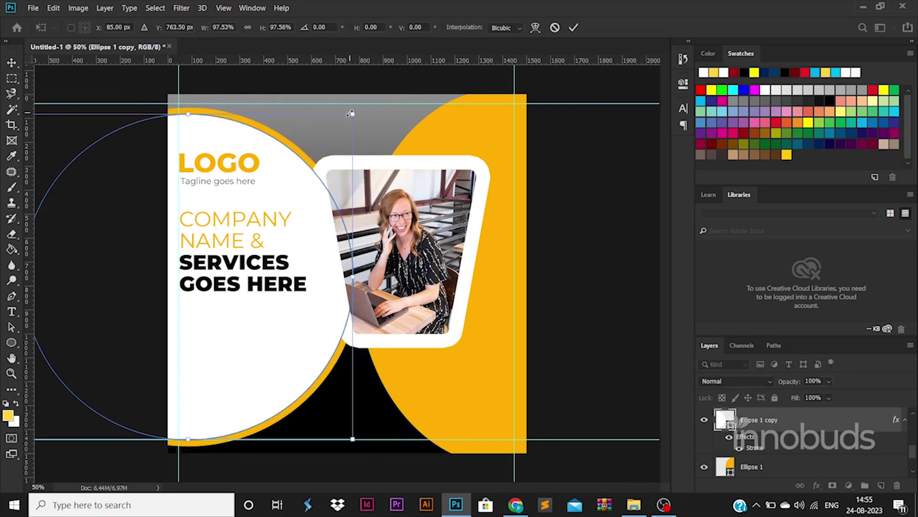
{"action": "key", "text": "Return"}
- Nudge the white ellipse up until its orange outline fits between the top and bottom margin guides
{"action": "key", "text": "Up"}
{"action": "key", "text": "Up"}
{"action": "key", "text": "Up"}
{"action": "key", "text": "Up"}
{"action": "key", "text": "Up"}
{"action": "key", "text": "Up"}
{"action": "key", "text": "Up"}
{"action": "key", "text": "Up"}
{"action": "key", "text": "Up"}
{"action": "key", "text": "Up"}
{"action": "key", "text": "Up"}
{"action": "key", "text": "Up"}
{"action": "key", "text": "Up"}
{"action": "key", "text": "Up"}
{"action": "key", "text": "Up"}
{"action": "key", "text": "Up"}
{"action": "key", "text": "Up"}
{"action": "key", "text": "Up"}
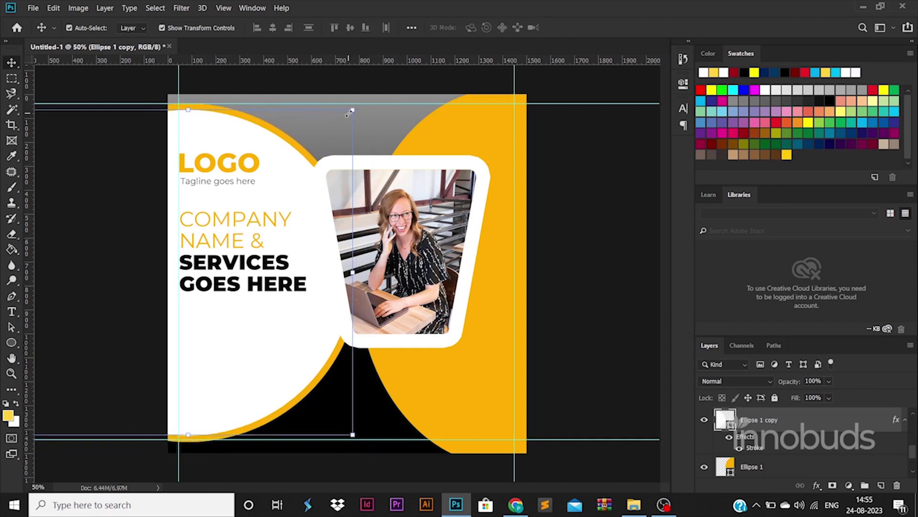
{"action": "left_click", "coordinate": [583, 271]}
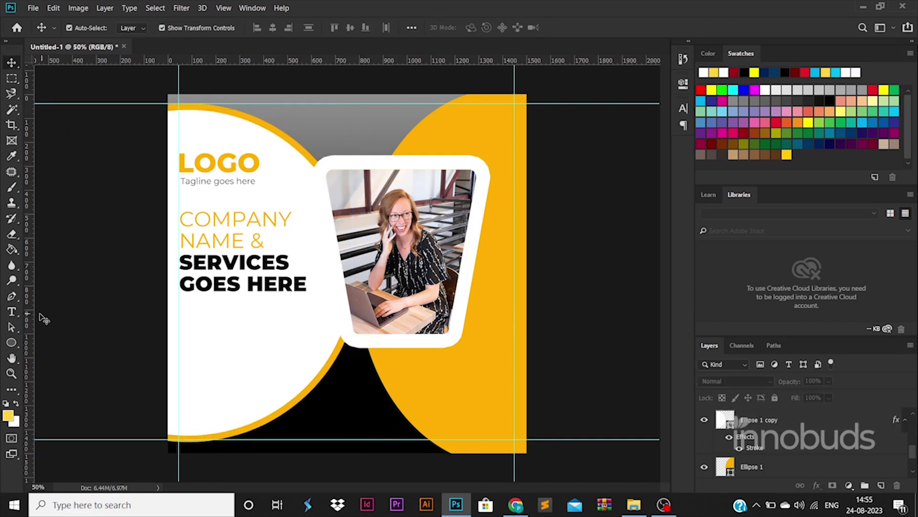
- Place email.png and phone.png from the ICONS folder in File Explorer into the poster document
{"action": "left_click", "coordinate": [11, 342]}
{"action": "left_click", "coordinate": [634, 505]}
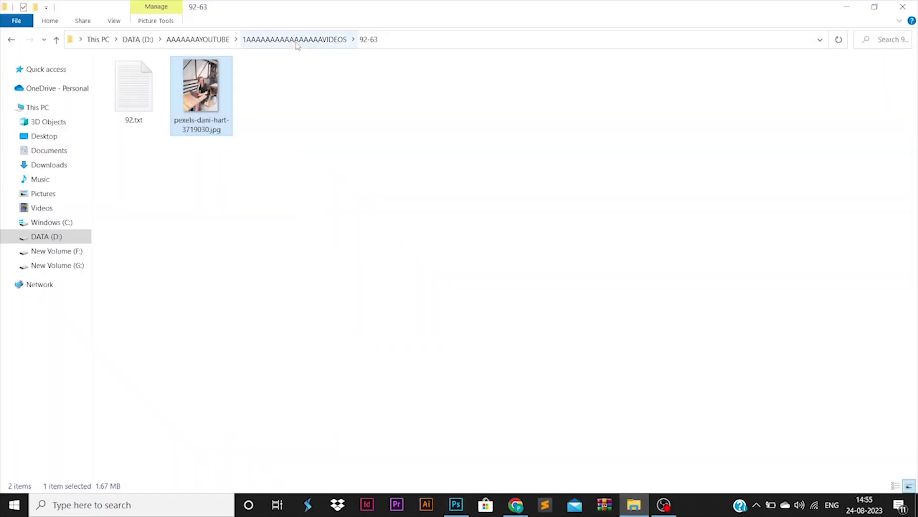
{"action": "left_click", "coordinate": [297, 40]}
{"action": "double_click", "coordinate": [676, 170]}
{"action": "left_click", "coordinate": [144, 104]}
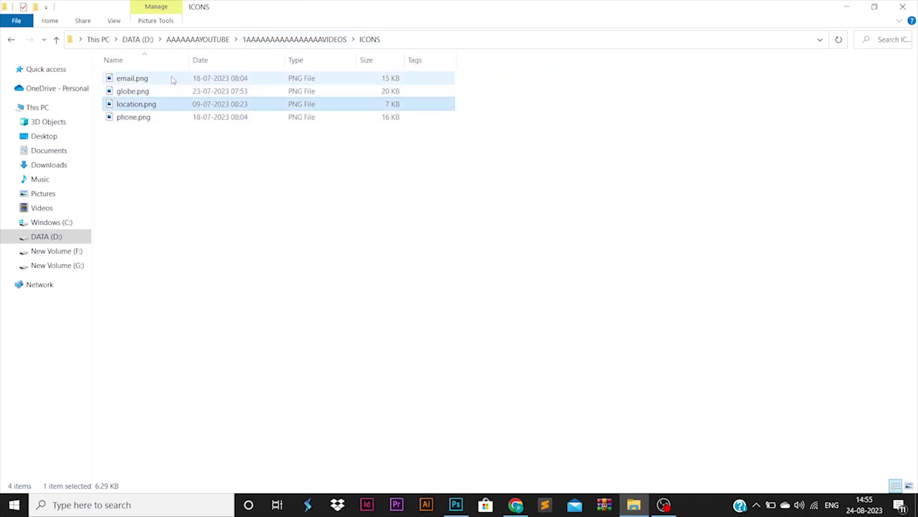
{"action": "left_click", "coordinate": [173, 80]}
{"action": "left_click", "coordinate": [134, 116], "text": "ctrl"}
{"action": "left_click_drag", "start_coordinate": [143, 81], "coordinate": [369, 354]}
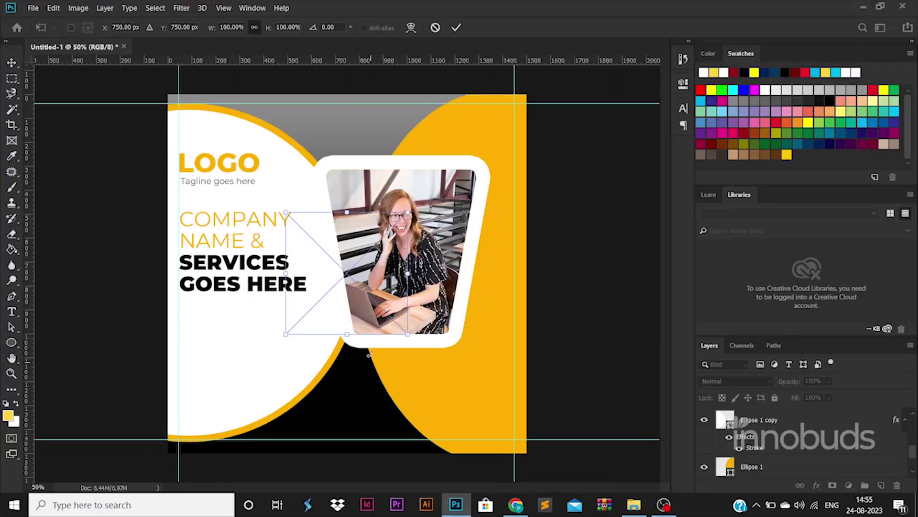
{"action": "key", "text": "Return"}
{"action": "key", "text": "Return"}
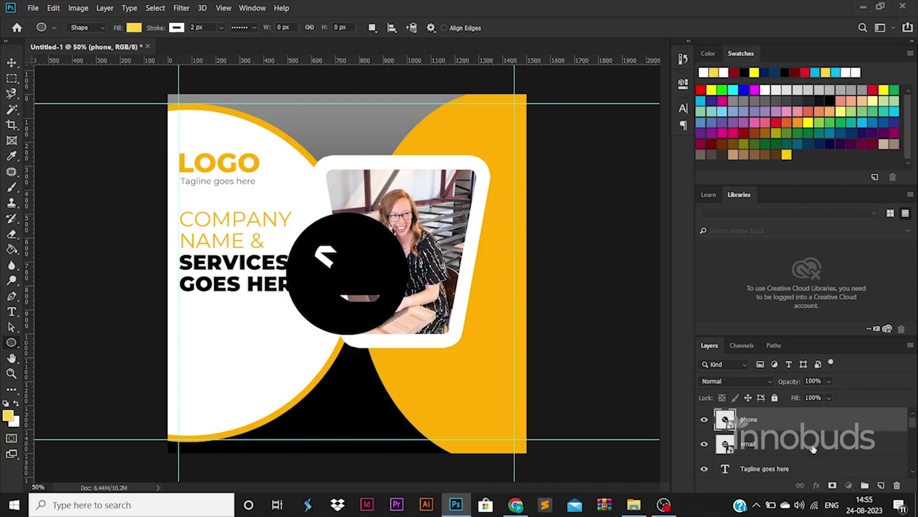
- Shrink the email and phone icons and stack them against the left margin guide at the bottom of the white ellipse
{"action": "left_click", "coordinate": [814, 449], "text": "shift"}
{"action": "key", "text": "ctrl+t"}
{"action": "left_click_drag", "start_coordinate": [368, 244], "coordinate": [187, 419]}
{"action": "key", "text": "Return"}
{"action": "key", "text": "v"}
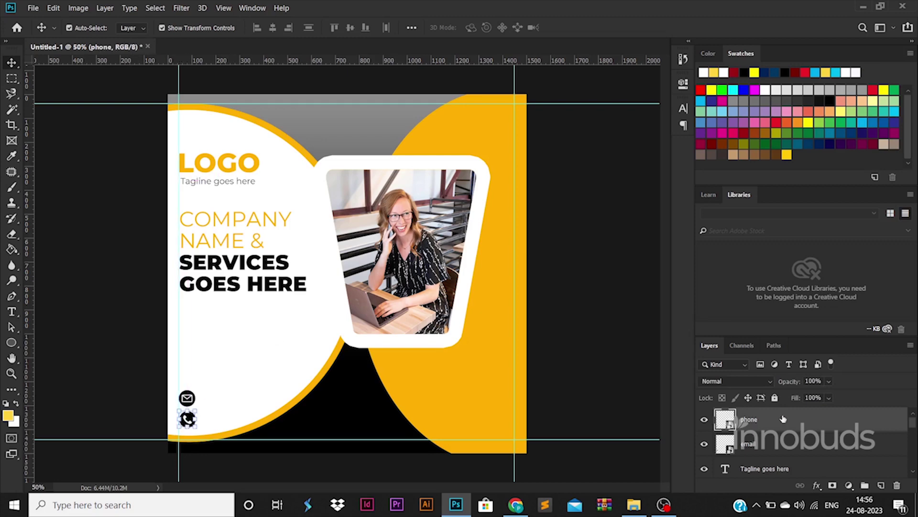
- Give the phone icon a Color Overlay in the poster's orange
{"action": "double_click", "coordinate": [796, 422]}
{"action": "left_click", "coordinate": [482, 364]}
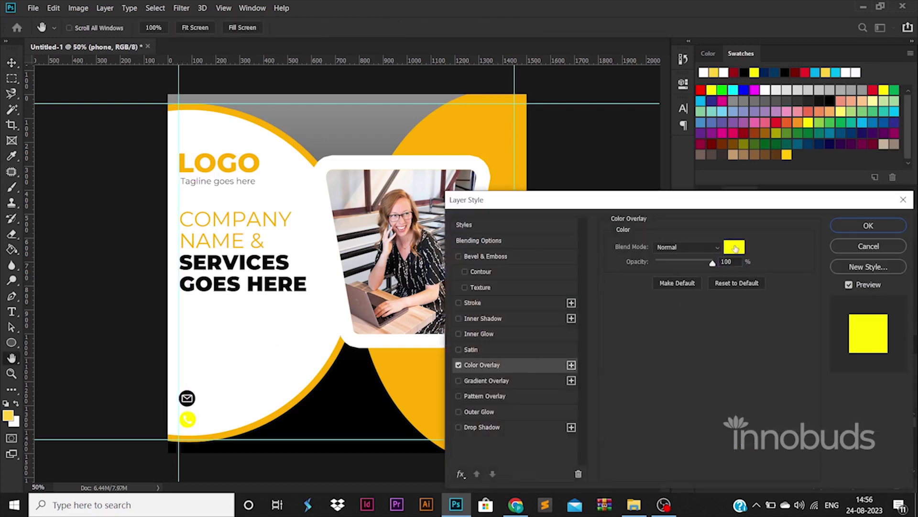
{"action": "left_click", "coordinate": [734, 247]}
{"action": "left_click", "coordinate": [880, 222]}
{"action": "left_click", "coordinate": [882, 225]}
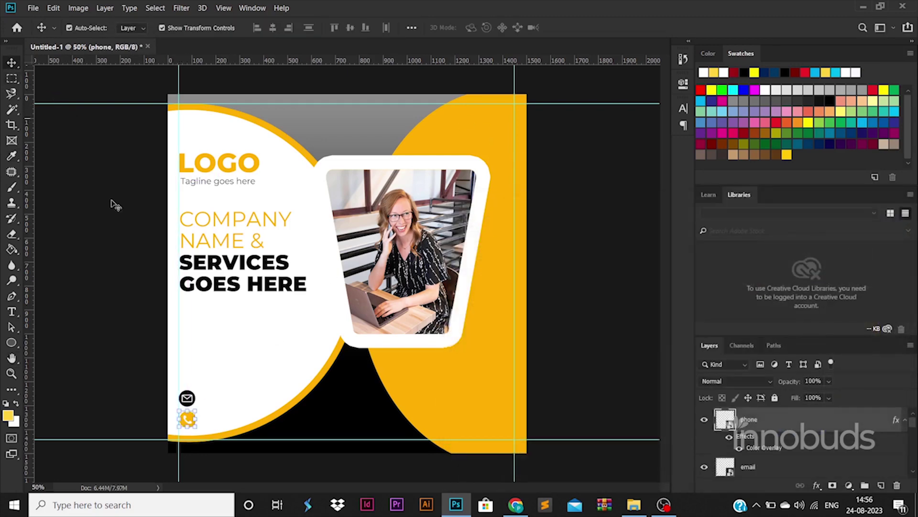
- Copy the phone icon's orange overlay style onto the email icon, and move the phone icon above the email icon
{"action": "right_click", "coordinate": [796, 420]}
{"action": "left_click", "coordinate": [680, 291]}
{"action": "scroll", "coordinate": [771, 457], "scroll_direction": "down", "scroll_amount": 1}
{"action": "right_click", "coordinate": [773, 419]}
{"action": "left_click", "coordinate": [679, 302]}
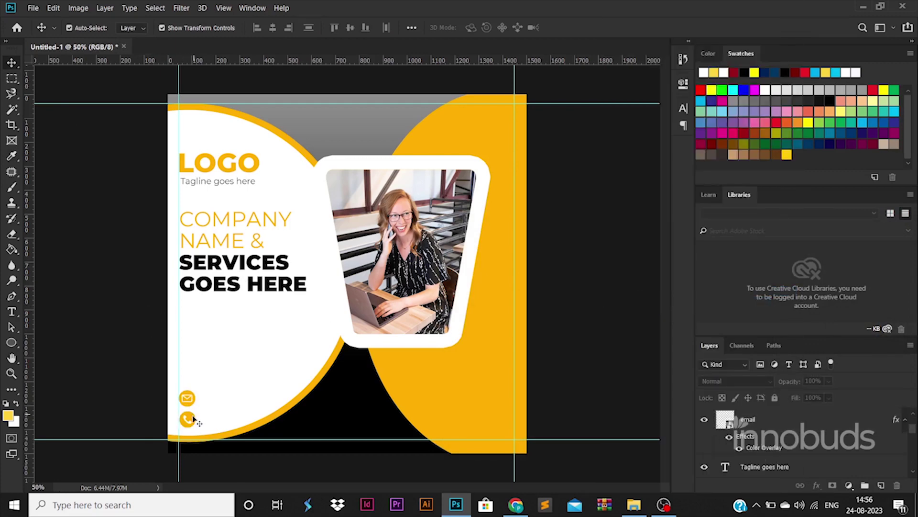
{"action": "left_click_drag", "start_coordinate": [194, 419], "coordinate": [194, 366]}
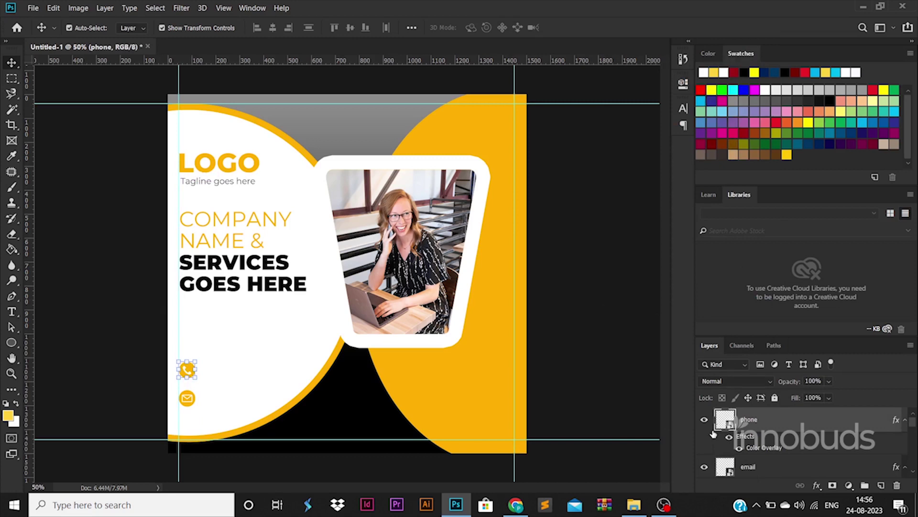
- Add a black phone number text near the phone icon and enlarge it to 56.49 pt
{"action": "left_click", "coordinate": [12, 311]}
{"action": "left_click", "coordinate": [233, 365]}
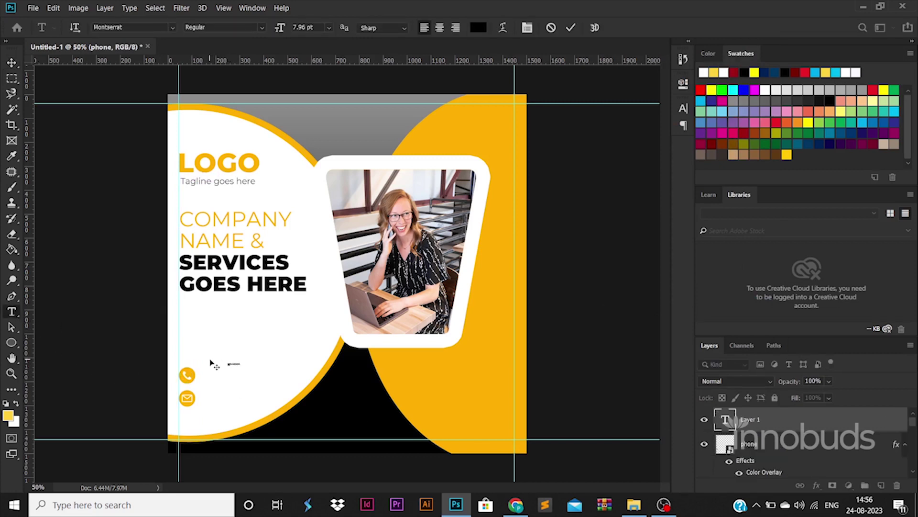
{"action": "left_click", "coordinate": [12, 63]}
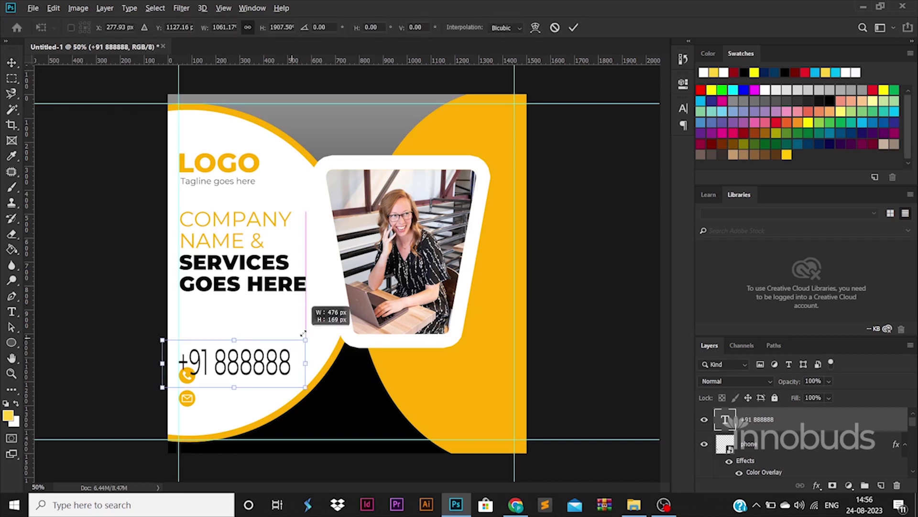
- Set the phone number text to Montserrat ExtraBold and complete it with the missing digits
{"action": "double_click", "coordinate": [242, 357]}
{"action": "left_click", "coordinate": [262, 27]}
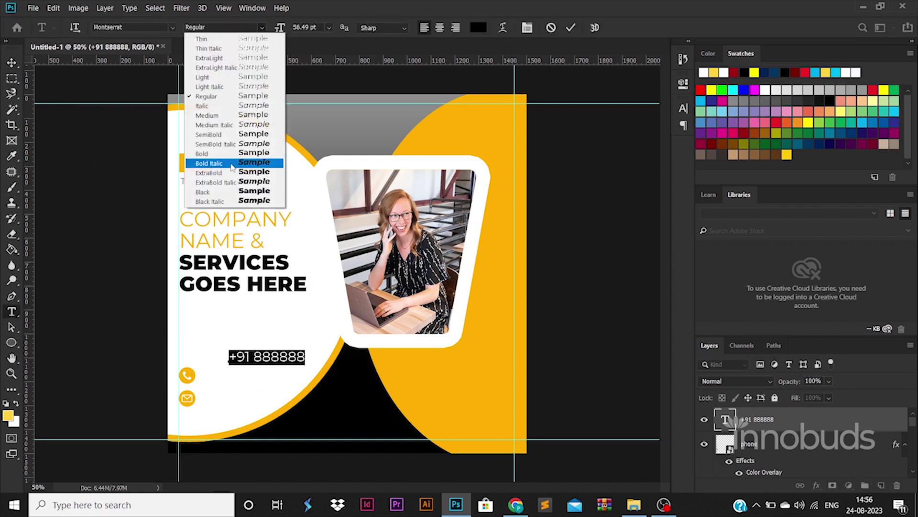
{"action": "left_click", "coordinate": [206, 168]}
{"action": "left_click", "coordinate": [313, 354]}
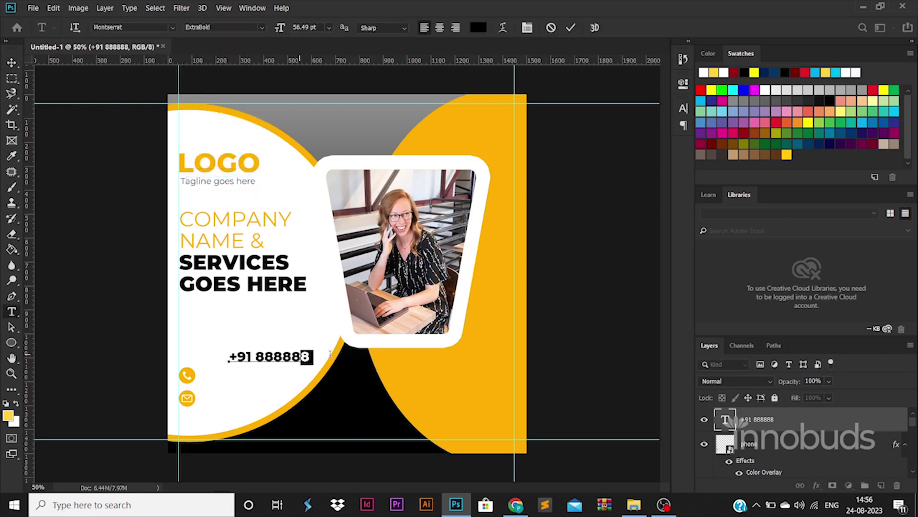
{"action": "key", "text": "ctrl+a"}
{"action": "left_click", "coordinate": [11, 65]}
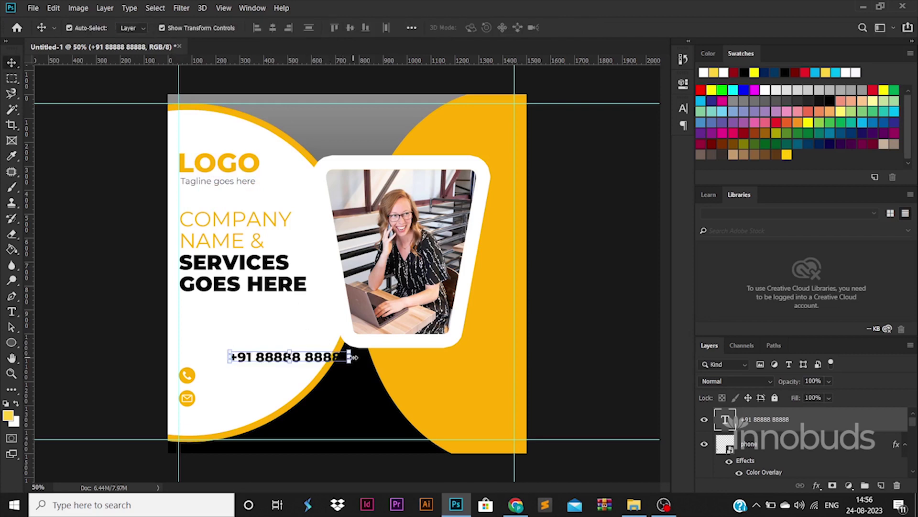
- Shrink the phone number to 47.46 pt, place it beside the phone icon, and put a duplicate beside the email icon
{"action": "left_click_drag", "start_coordinate": [308, 360], "coordinate": [274, 400]}
{"action": "key", "text": "Return"}
{"action": "key", "text": "Left"}
{"action": "key", "text": "Left"}
{"action": "key", "text": "Left"}
{"action": "key", "text": "Left"}
{"action": "key", "text": "Left"}
{"action": "key", "text": "Left"}
{"action": "key", "text": "Left"}
{"action": "key", "text": "Left"}
{"action": "key", "text": "Left"}
{"action": "key", "text": "Left"}
{"action": "key", "text": "Left"}
{"action": "key", "text": "Left"}
{"action": "key", "text": "Left"}
{"action": "key", "text": "Left"}
{"action": "key", "text": "Left"}
{"action": "key", "text": "Left"}
{"action": "key", "text": "Left"}
{"action": "key", "text": "Left"}
{"action": "key", "text": "Left"}
{"action": "key", "text": "Left"}
{"action": "key", "text": "Down"}
{"action": "key", "text": "Down"}
{"action": "key", "text": "Down"}
{"action": "key", "text": "Down"}
{"action": "key", "text": "Down"}
{"action": "key", "text": "Down"}
{"action": "key", "text": "Down"}
{"action": "key", "text": "Down"}
- Replace the duplicated text with the company's e-mail address and format it in Montserrat Regular at 35 pt
{"action": "double_click", "coordinate": [275, 401]}
{"action": "type", "text": "inn"}
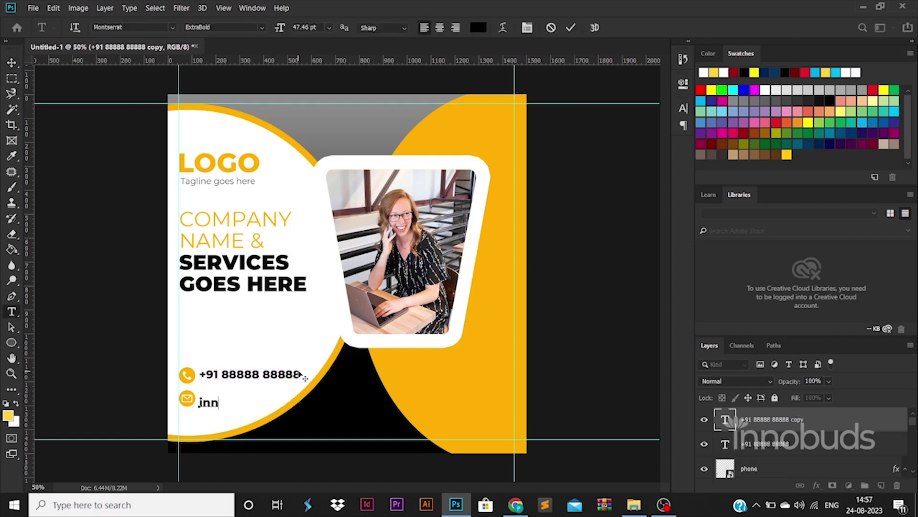
{"action": "key", "text": "ctrl+a"}
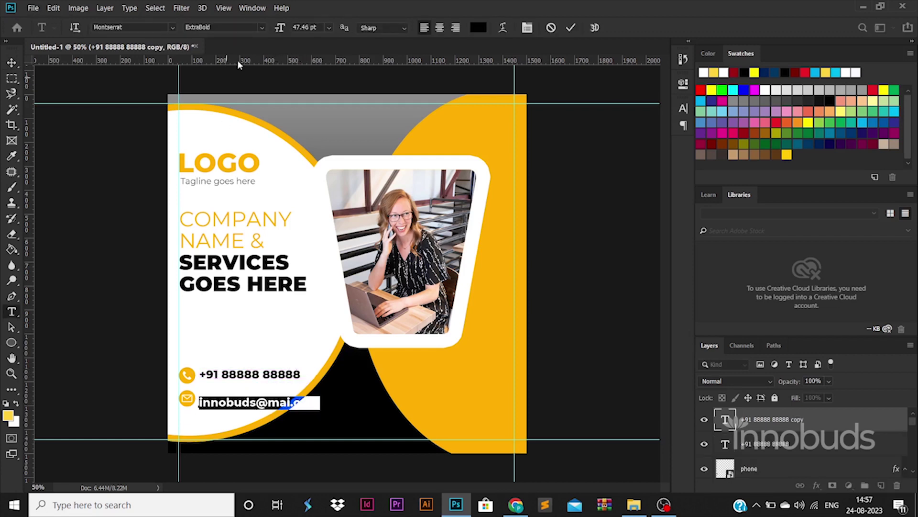
{"action": "left_click", "coordinate": [262, 28]}
{"action": "left_click", "coordinate": [227, 96]}
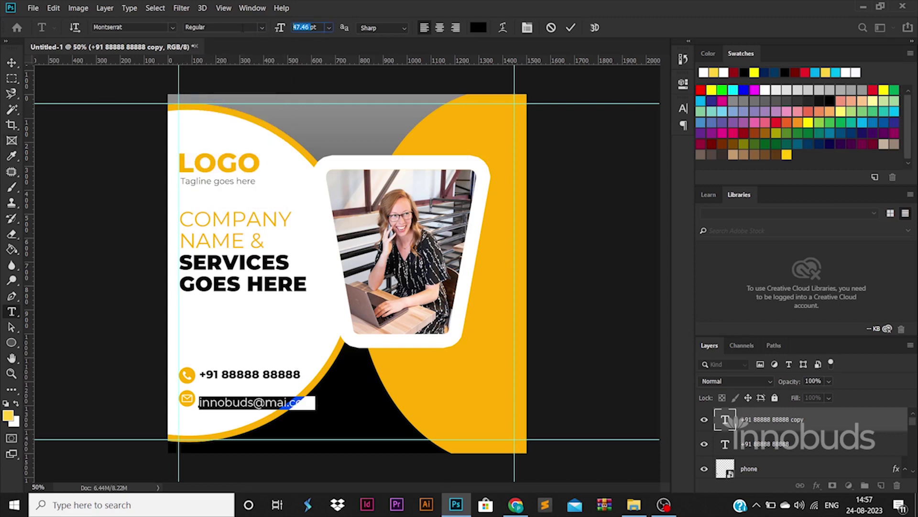
{"action": "type", "text": "30"}
{"action": "key", "text": "Return"}
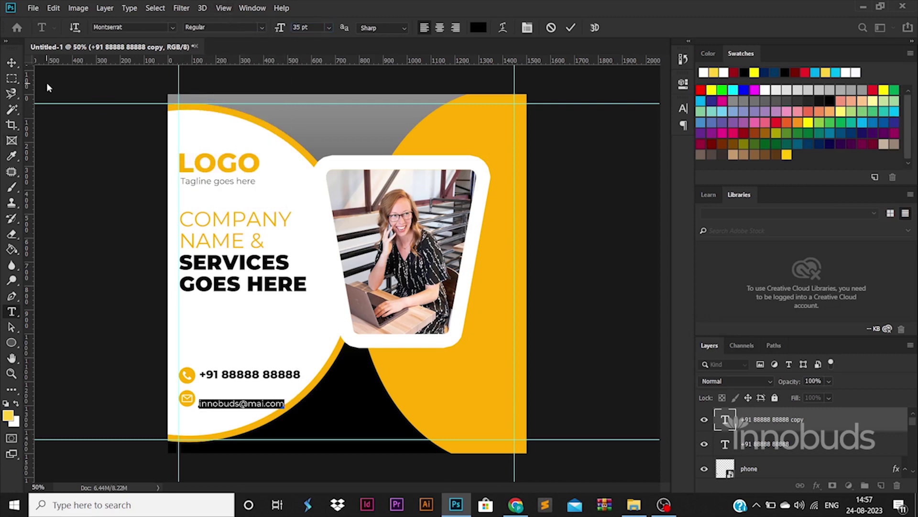
- Align the left edges of the e-mail and phone number texts and nudge both closer to their icons
{"action": "left_click", "coordinate": [11, 63]}
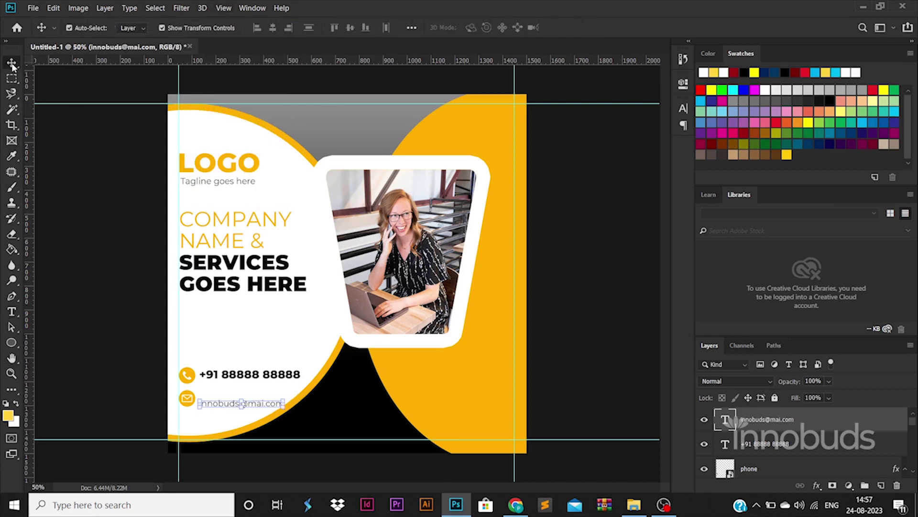
{"action": "left_click", "coordinate": [824, 453], "text": "shift"}
{"action": "left_click", "coordinate": [259, 29]}
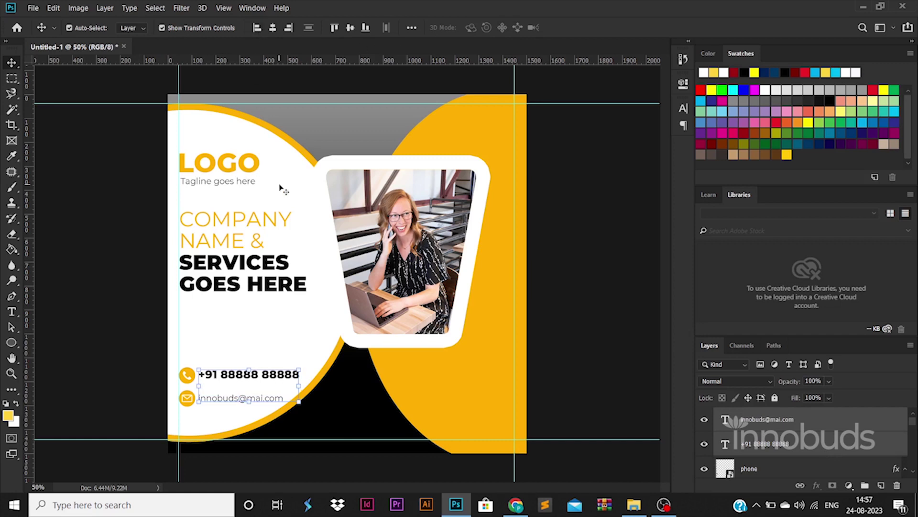
{"action": "key", "text": "Left"}
{"action": "key", "text": "Left"}
{"action": "key", "text": "Left"}
{"action": "key", "text": "Left"}
- Scale down the phone and e-mail texts together with their icons against the left margin guide
{"action": "scroll", "coordinate": [765, 453], "scroll_direction": "down", "scroll_amount": 2}
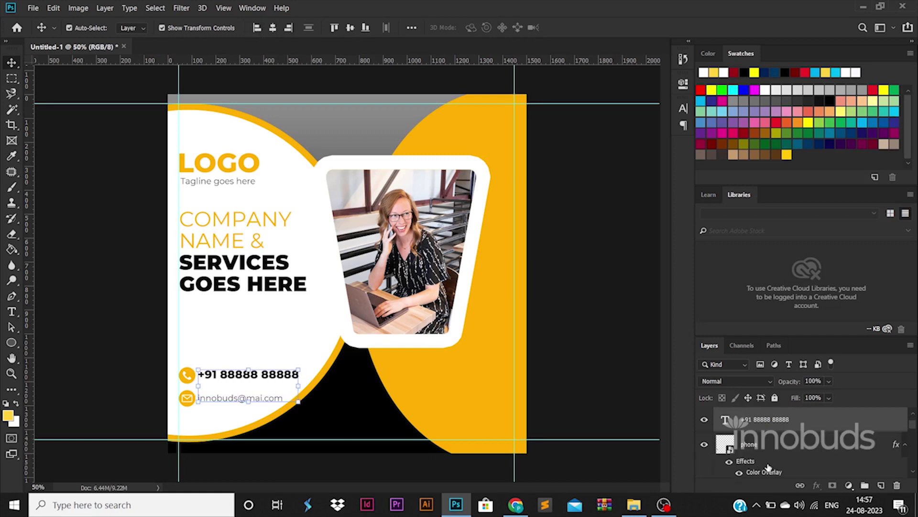
{"action": "left_click", "coordinate": [763, 460], "text": "shift"}
{"action": "left_click_drag", "start_coordinate": [299, 366], "coordinate": [285, 370]}
{"action": "key", "text": "Return"}
{"action": "left_click", "coordinate": [133, 328]}
- Align the vertical centers of the e-mail text and the email icon
{"action": "left_click", "coordinate": [241, 399]}
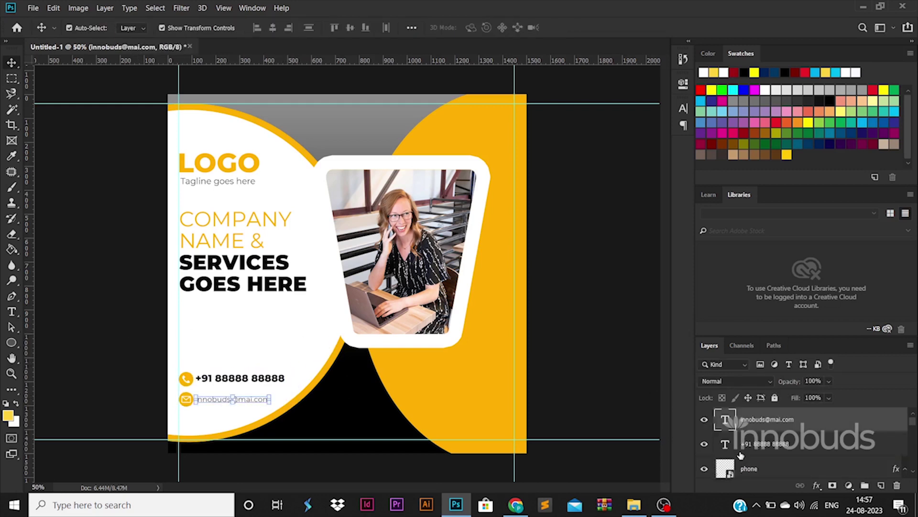
{"action": "scroll", "coordinate": [790, 445], "scroll_direction": "down", "scroll_amount": 2}
{"action": "left_click", "coordinate": [761, 466], "text": "shift"}
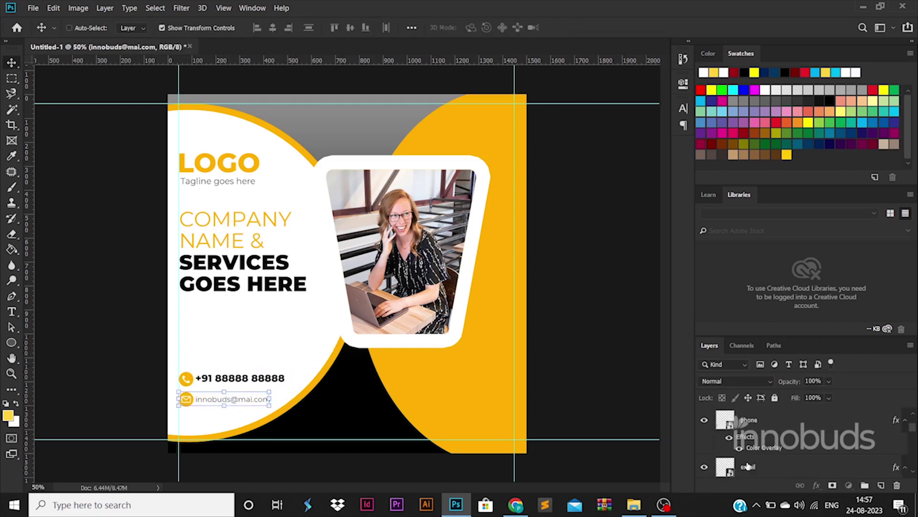
{"action": "left_click", "coordinate": [350, 28]}
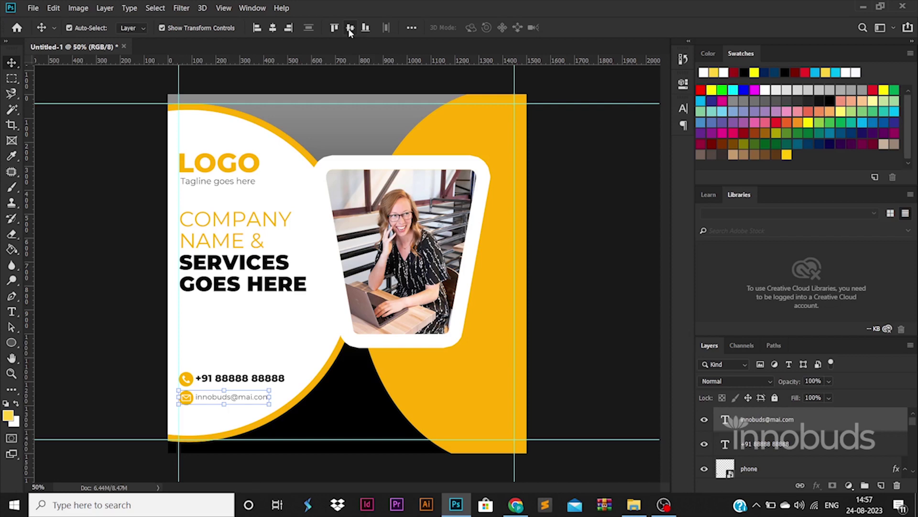
{"action": "left_click", "coordinate": [143, 322]}
- Draw a black pill-shaped rounded rectangle with a 900 px radius above the phone number, starting at the left margin guide
{"action": "right_click", "coordinate": [13, 345]}
{"action": "left_click", "coordinate": [52, 352]}
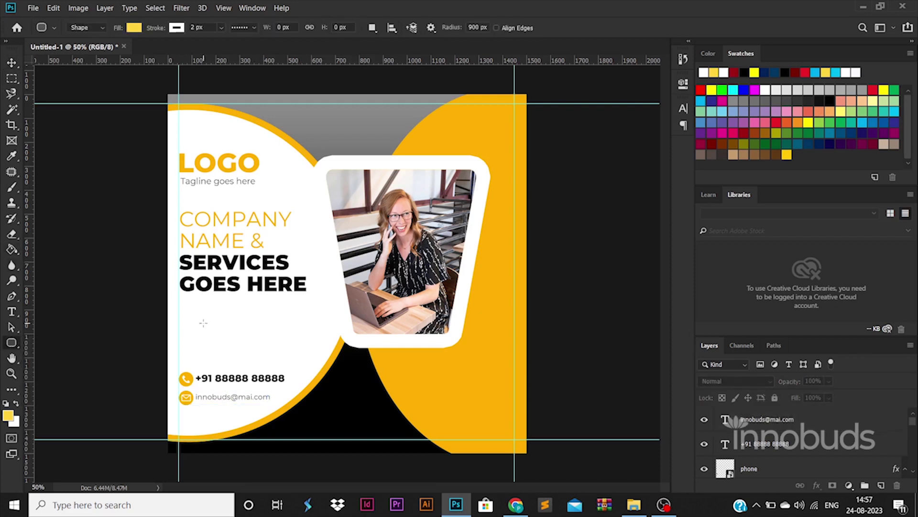
{"action": "mouse_move", "coordinate": [154, 310]}
{"action": "left_mouse_down"}
{"action": "mouse_move", "coordinate": [252, 335]}
{"action": "mouse_move", "coordinate": [224, 340]}
{"action": "mouse_move", "coordinate": [231, 350]}
{"action": "left_mouse_up"}
{"action": "key", "text": "v"}
{"action": "double_click", "coordinate": [722, 419]}
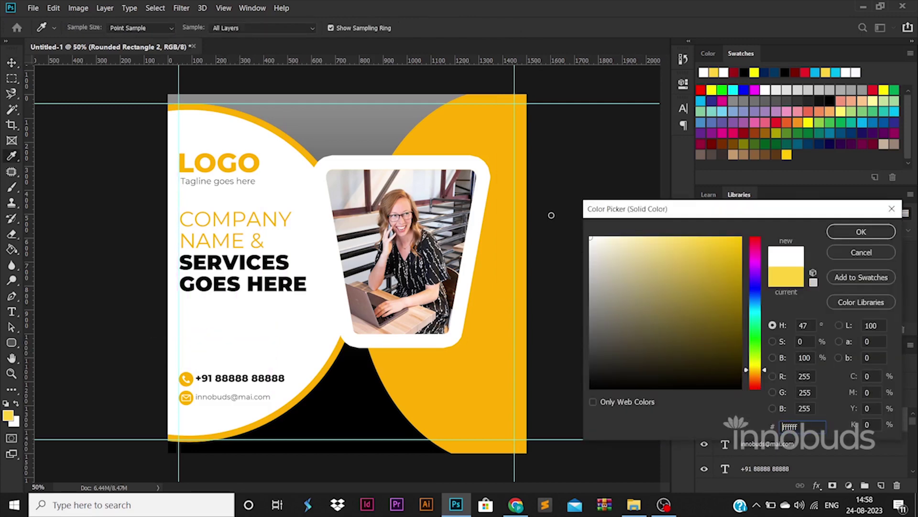
{"action": "left_click", "coordinate": [595, 385]}
{"action": "key", "text": "Return"}
{"action": "left_click", "coordinate": [13, 64]}
{"action": "left_click_drag", "start_coordinate": [230, 364], "coordinate": [230, 360]}
{"action": "key", "text": "Return"}
- Shrink the logo and tagline slightly, align their left edges, and line the headline up with the left margin guide
{"action": "left_click", "coordinate": [236, 181]}
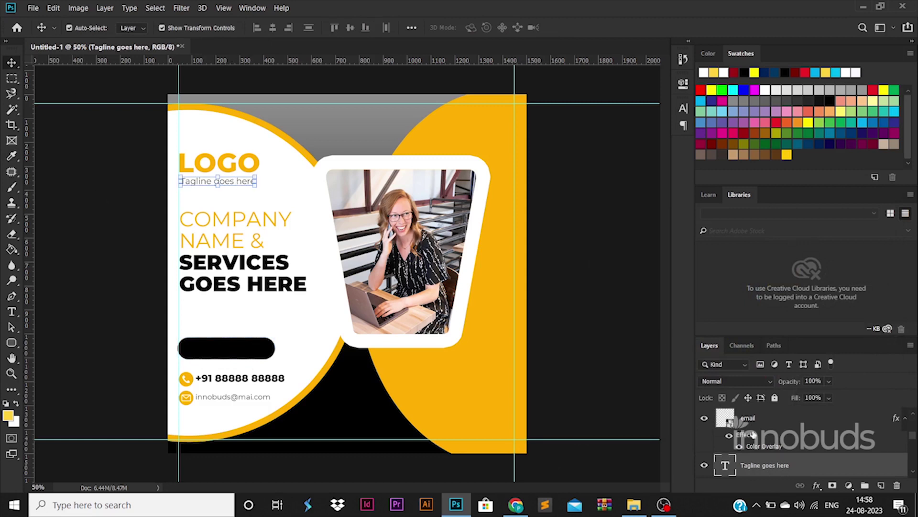
{"action": "scroll", "coordinate": [746, 430], "scroll_direction": "down", "scroll_amount": 3}
{"action": "left_click_drag", "start_coordinate": [263, 154], "coordinate": [258, 156]}
{"action": "key", "text": "Return"}
{"action": "left_click", "coordinate": [258, 29]}
{"action": "left_click", "coordinate": [239, 236]}
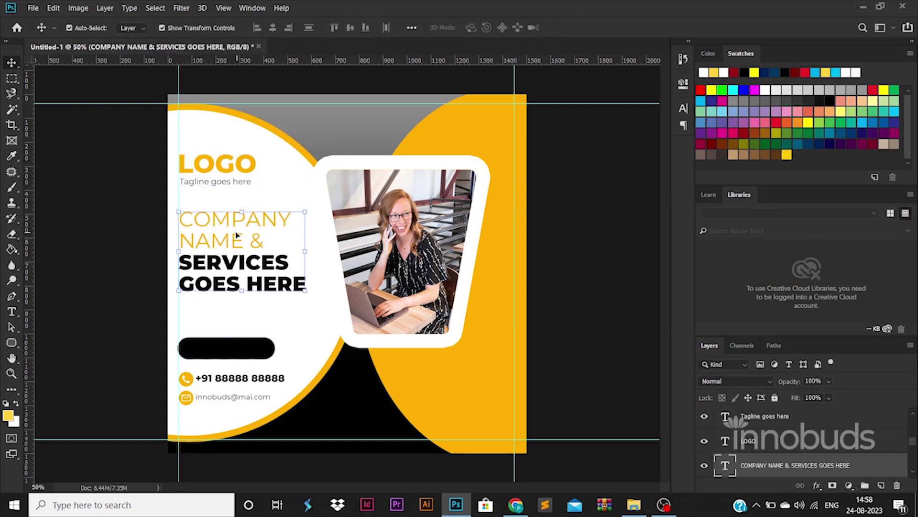
- Add the text "ContactUs!!" in Montserrat Regular above the black pill and color it white
{"action": "left_click", "coordinate": [225, 348]}
{"action": "left_click", "coordinate": [12, 312]}
{"action": "left_click", "coordinate": [221, 311]}
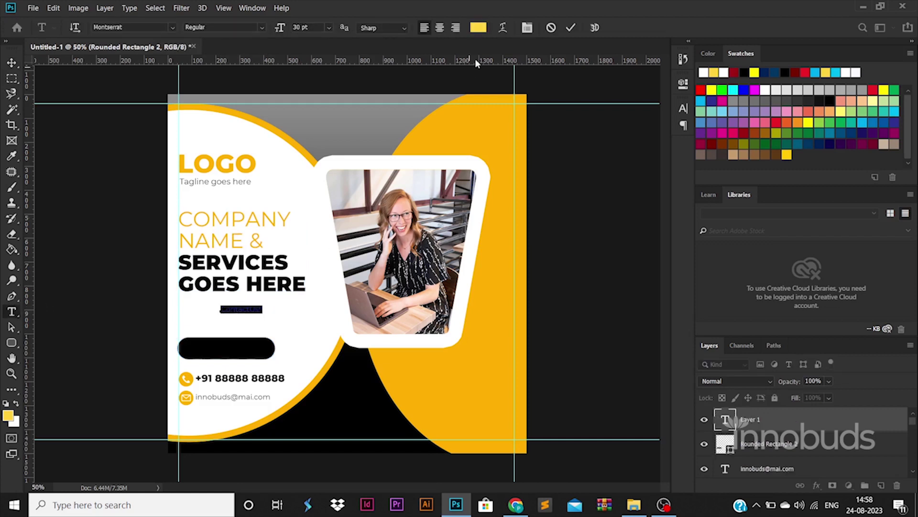
{"action": "left_click", "coordinate": [480, 26]}
{"action": "left_click_drag", "start_coordinate": [608, 251], "coordinate": [541, 166]}
{"action": "key", "text": "Return"}
- Enlarge the "ContactUs!!" text and center it on the black pill
{"action": "left_click", "coordinate": [13, 64]}
{"action": "left_click_drag", "start_coordinate": [251, 308], "coordinate": [238, 353]}
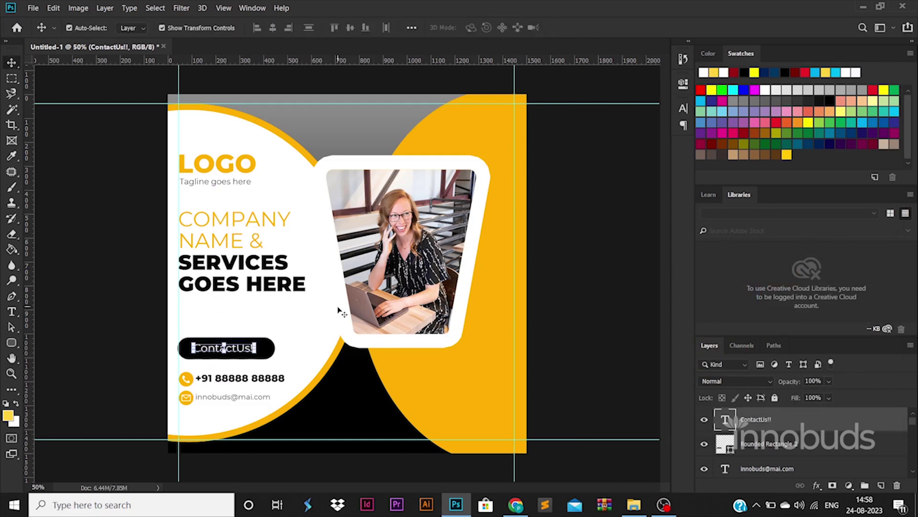
{"action": "left_click", "coordinate": [111, 266]}
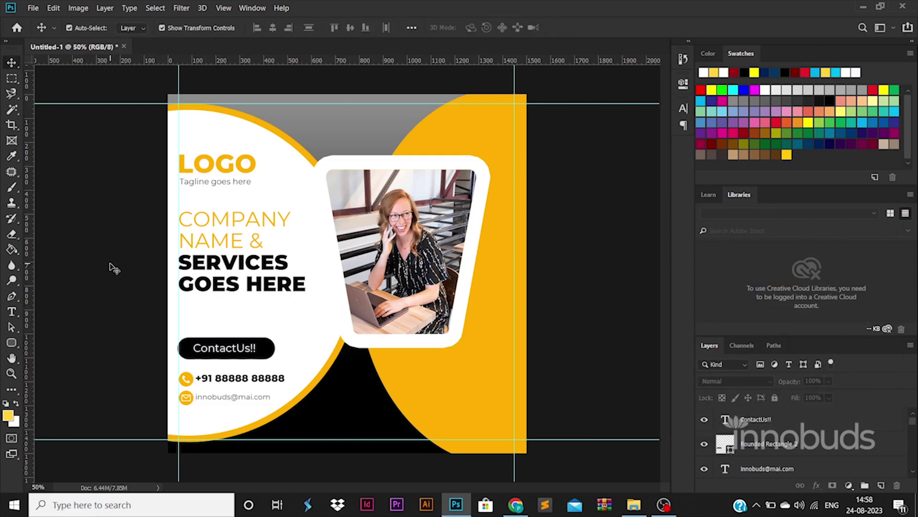
- Draw a slim yellow rounded bar above the photo frame and duplicate it into three staggered vertical bars
{"action": "left_click", "coordinate": [12, 342]}
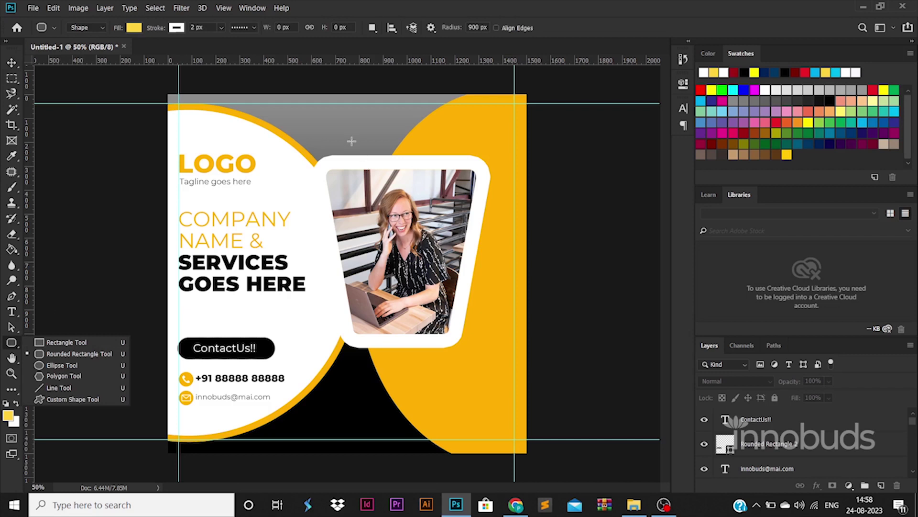
{"action": "mouse_move", "coordinate": [358, 140]}
{"action": "left_mouse_down"}
{"action": "mouse_move", "coordinate": [362, 160]}
{"action": "mouse_move", "coordinate": [354, 109]}
{"action": "mouse_move", "coordinate": [367, 134]}
{"action": "left_mouse_up"}
{"action": "left_click", "coordinate": [12, 62]}
{"action": "key", "text": "ctrl+z"}
{"action": "left_click", "coordinate": [71, 159]}
{"action": "left_click", "coordinate": [774, 468], "text": "shift"}
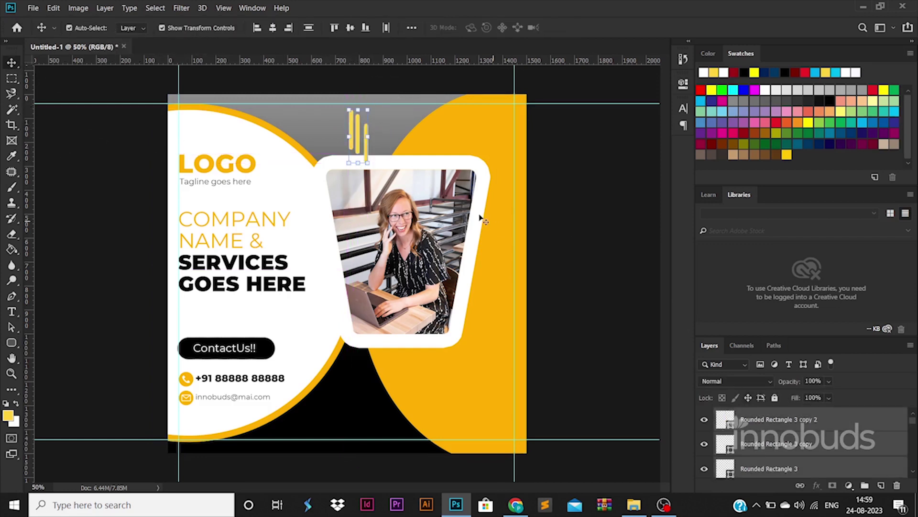
- Send the three bars behind the photo frame, adjust their size, and place a flipped copy under the frame's lower edge
{"action": "left_click_drag", "start_coordinate": [790, 433], "coordinate": [763, 444]}
{"action": "key", "text": "ctrl+t"}
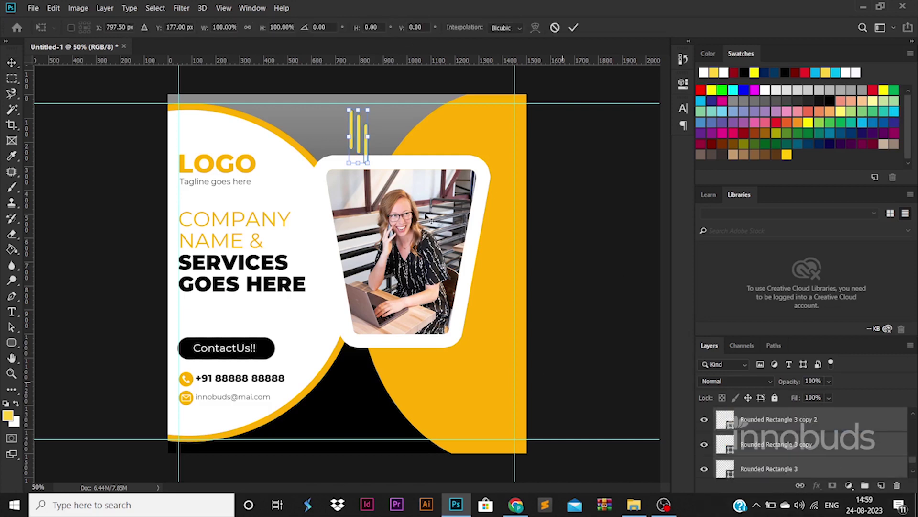
{"action": "left_click_drag", "start_coordinate": [360, 102], "coordinate": [358, 94]}
{"action": "left_click_drag", "start_coordinate": [364, 129], "coordinate": [437, 346]}
{"action": "key", "text": "Return"}
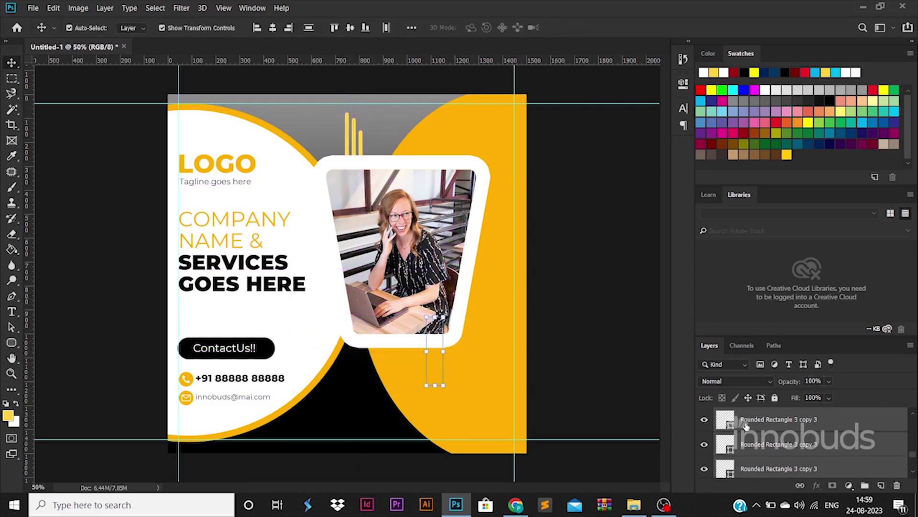
- Raise the three copied bars in the layer order so they sit above the orange ellipse
{"action": "scroll", "coordinate": [784, 443], "scroll_direction": "down", "scroll_amount": 1}
{"action": "scroll", "coordinate": [792, 446], "scroll_direction": "up", "scroll_amount": 2}
{"action": "left_click_drag", "start_coordinate": [793, 446], "coordinate": [771, 409]}
- Recolor the three bars below the photo frame white (#ffffff)
{"action": "double_click", "coordinate": [725, 420]}
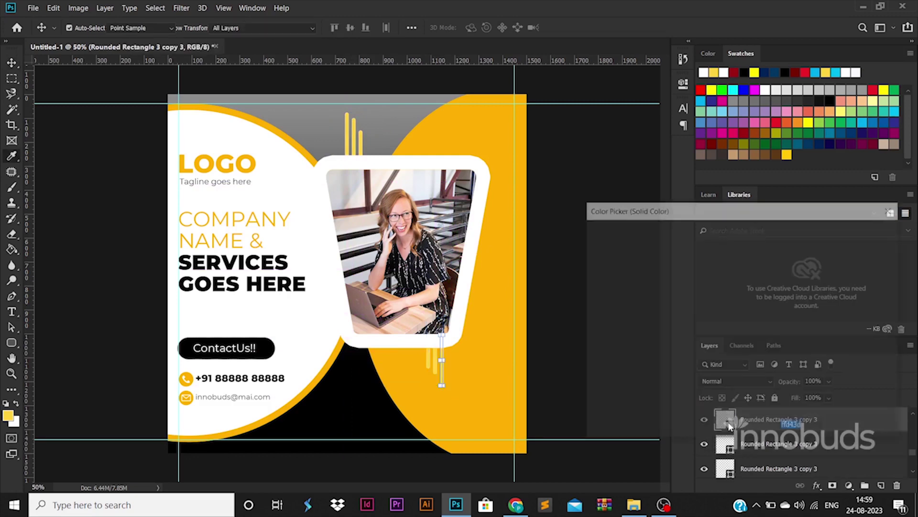
{"action": "left_click_drag", "start_coordinate": [622, 258], "coordinate": [555, 153]}
{"action": "left_click", "coordinate": [838, 233]}
{"action": "double_click", "coordinate": [731, 450]}
{"action": "left_click_drag", "start_coordinate": [622, 267], "coordinate": [584, 230]}
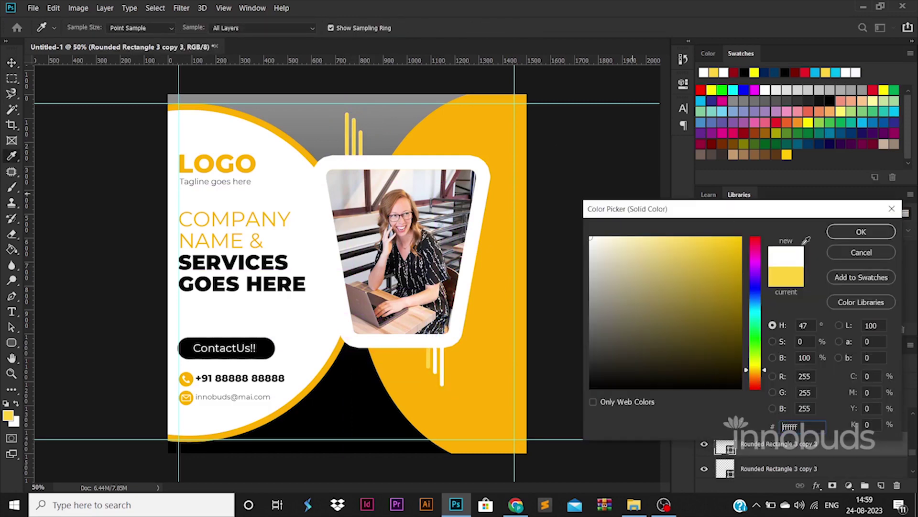
{"action": "left_click", "coordinate": [844, 232]}
{"action": "double_click", "coordinate": [733, 472]}
{"action": "left_click_drag", "start_coordinate": [621, 268], "coordinate": [586, 231]}
{"action": "left_click", "coordinate": [834, 232]}
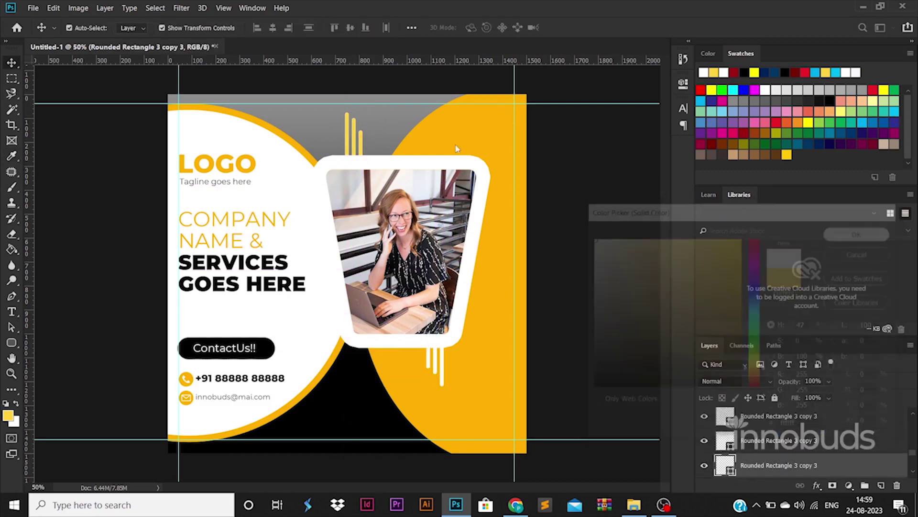
- Recolor the three bars above the photo frame white (#ffffff)
{"action": "left_click", "coordinate": [348, 131]}
{"action": "double_click", "coordinate": [735, 471]}
{"action": "left_click_drag", "start_coordinate": [632, 303], "coordinate": [520, 170]}
{"action": "left_click", "coordinate": [860, 234]}
{"action": "double_click", "coordinate": [730, 446]}
{"action": "left_click_drag", "start_coordinate": [631, 282], "coordinate": [569, 154]}
{"action": "left_click", "coordinate": [856, 233]}
{"action": "double_click", "coordinate": [727, 418]}
{"action": "left_click_drag", "start_coordinate": [631, 286], "coordinate": [554, 148]}
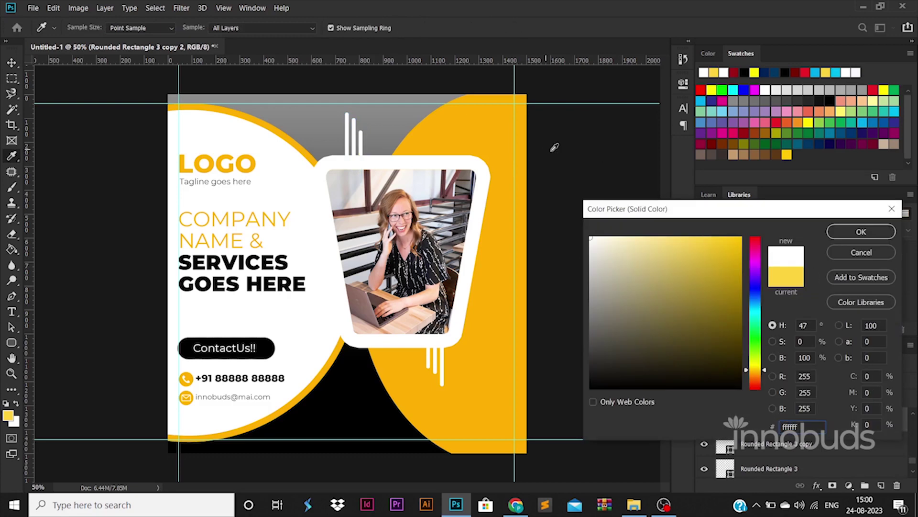
{"action": "left_click", "coordinate": [861, 231]}
{"action": "left_click", "coordinate": [123, 309]}
- Duplicate the orange ellipse, shrink the copy and place it at the bottom edge of the black area
{"action": "left_click_drag", "start_coordinate": [476, 420], "coordinate": [449, 479]}
{"action": "left_click_drag", "start_coordinate": [621, 148], "coordinate": [508, 436]}
{"action": "left_click_drag", "start_coordinate": [422, 446], "coordinate": [395, 429]}
{"action": "key", "text": "Return"}
- Shrink the small orange ellipses and arrange three overlapping copies like a cloud along the poster's bottom edge
{"action": "left_click", "coordinate": [740, 445], "text": "shift"}
{"action": "left_click_drag", "start_coordinate": [435, 405], "coordinate": [410, 419]}
{"action": "key", "text": "Return"}
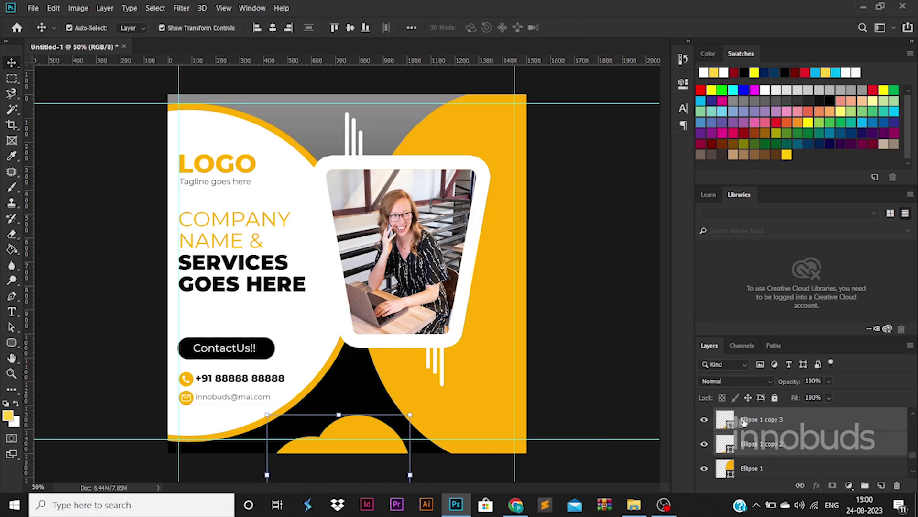
{"action": "left_click_drag", "start_coordinate": [410, 416], "coordinate": [407, 458]}
{"action": "key", "text": "Return"}
{"action": "left_click", "coordinate": [411, 448]}
{"action": "left_click", "coordinate": [592, 409]}
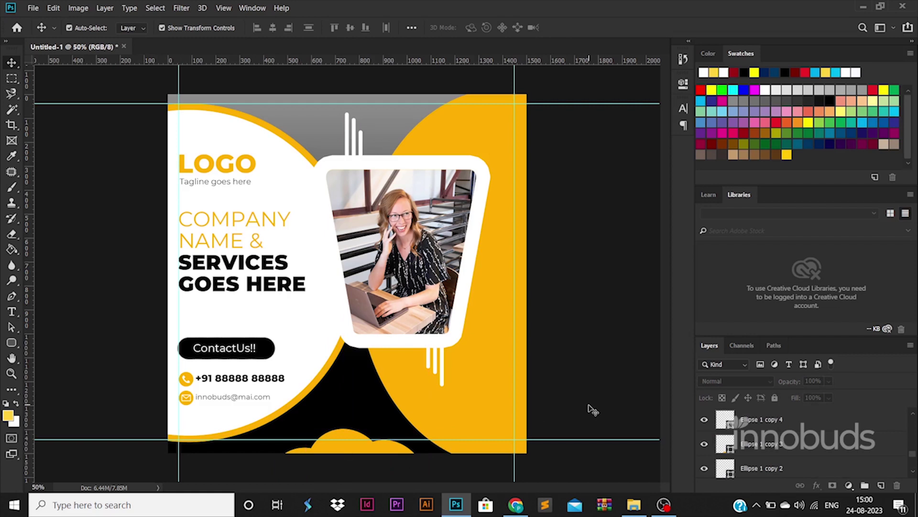
{"action": "left_click", "coordinate": [468, 339]}
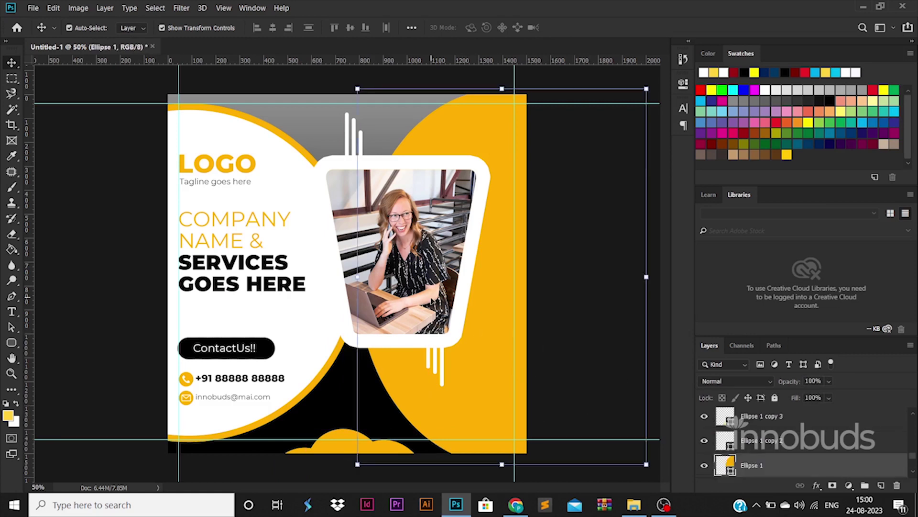
{"action": "left_click", "coordinate": [430, 299]}
{"action": "left_click", "coordinate": [824, 446]}
{"action": "key", "text": "space"}
{"action": "double_click", "coordinate": [825, 447]}
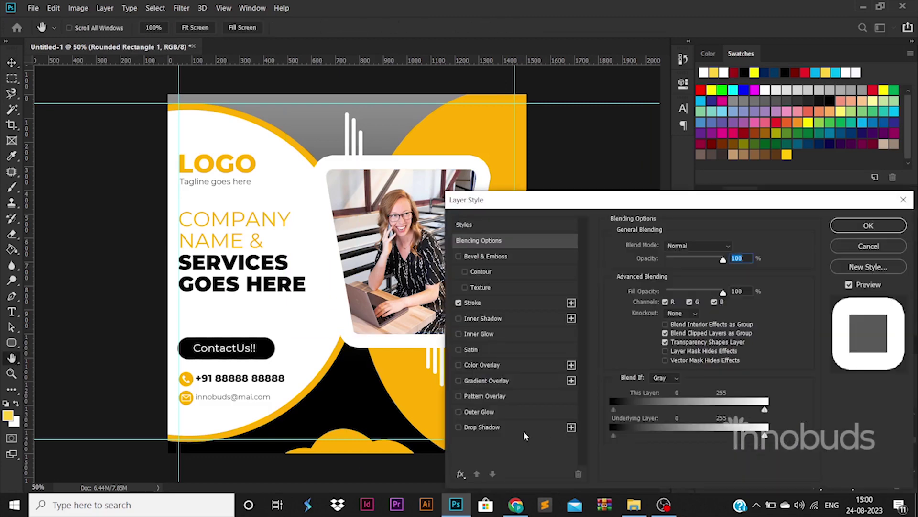
{"action": "left_click", "coordinate": [523, 427]}
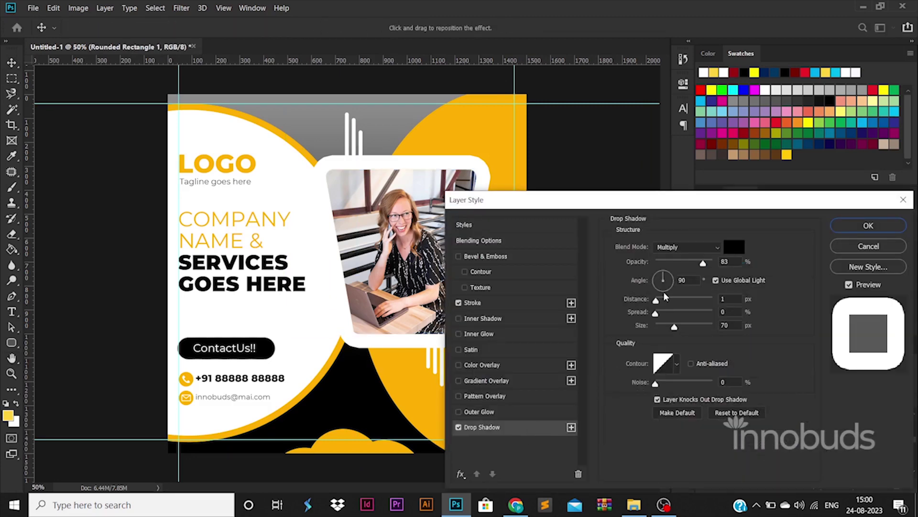
{"action": "left_click", "coordinate": [903, 199]}
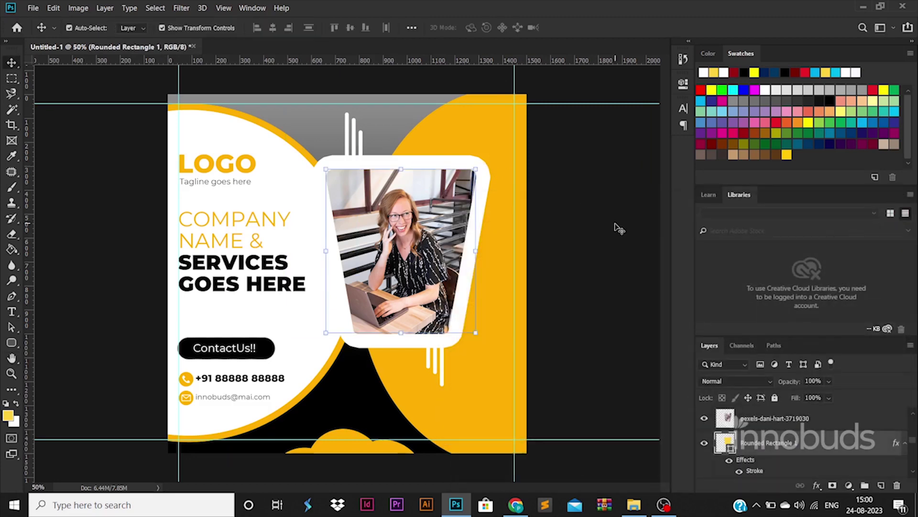
- Add a thin orange outside stroke to the woman's photo inside the white frame
{"action": "left_click", "coordinate": [472, 252]}
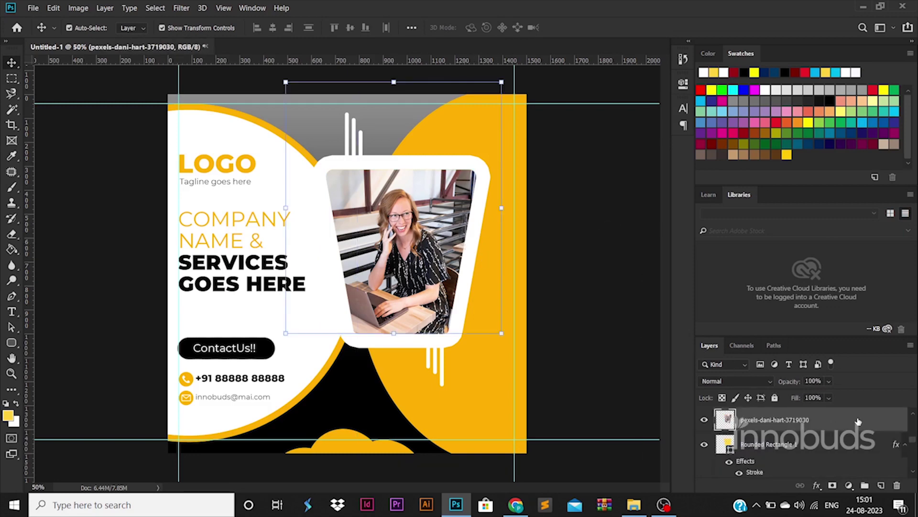
{"action": "double_click", "coordinate": [858, 422]}
{"action": "left_click", "coordinate": [506, 300]}
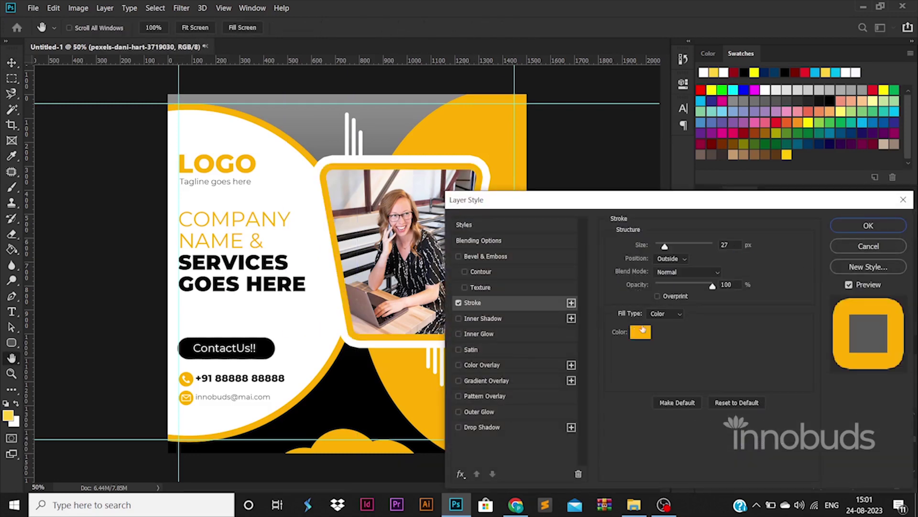
{"action": "left_click_drag", "start_coordinate": [658, 247], "coordinate": [659, 247]}
{"action": "left_click", "coordinate": [851, 227]}
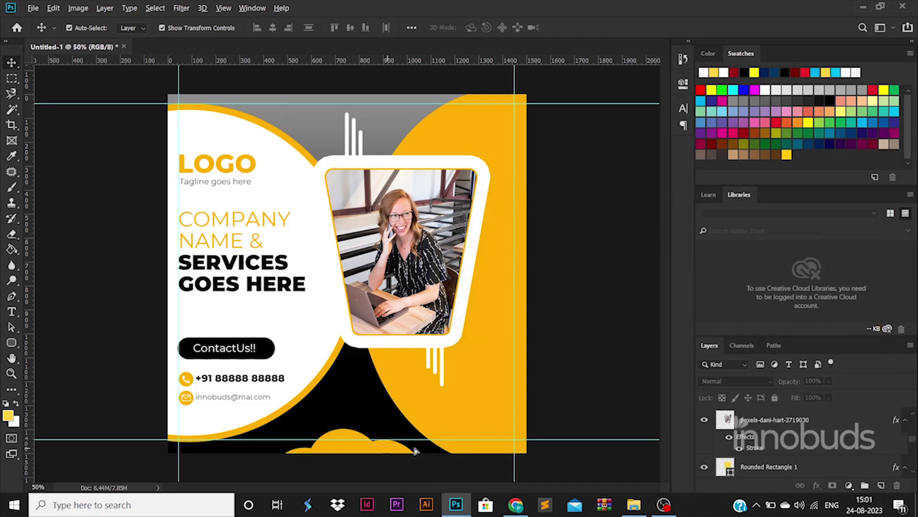
- Recolor the ellipse at the poster's lower-right corner white (#ffffff) and place a copy at the upper-right corner
{"action": "left_click", "coordinate": [516, 431]}
{"action": "double_click", "coordinate": [729, 465]}
{"action": "left_click_drag", "start_coordinate": [640, 378], "coordinate": [564, 173]}
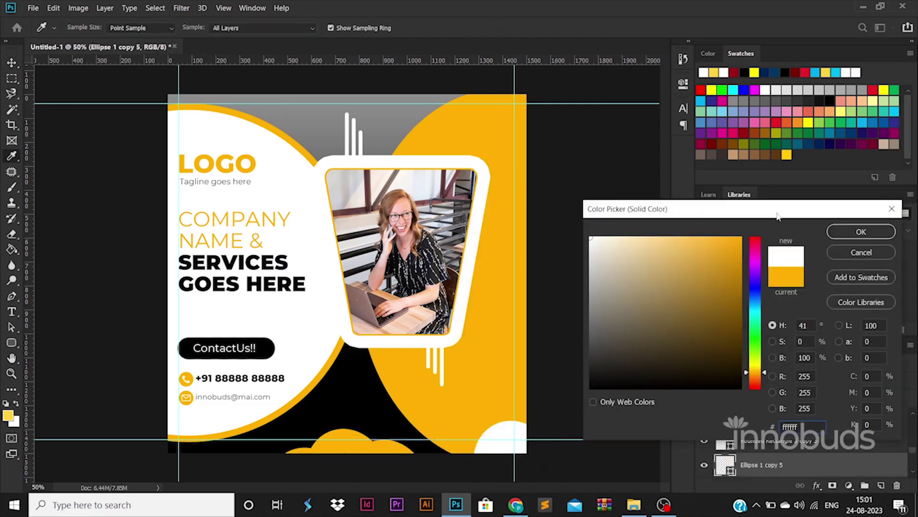
{"action": "left_click", "coordinate": [861, 232]}
{"action": "left_click_drag", "start_coordinate": [514, 441], "coordinate": [531, 72]}
{"action": "left_click", "coordinate": [601, 315]}
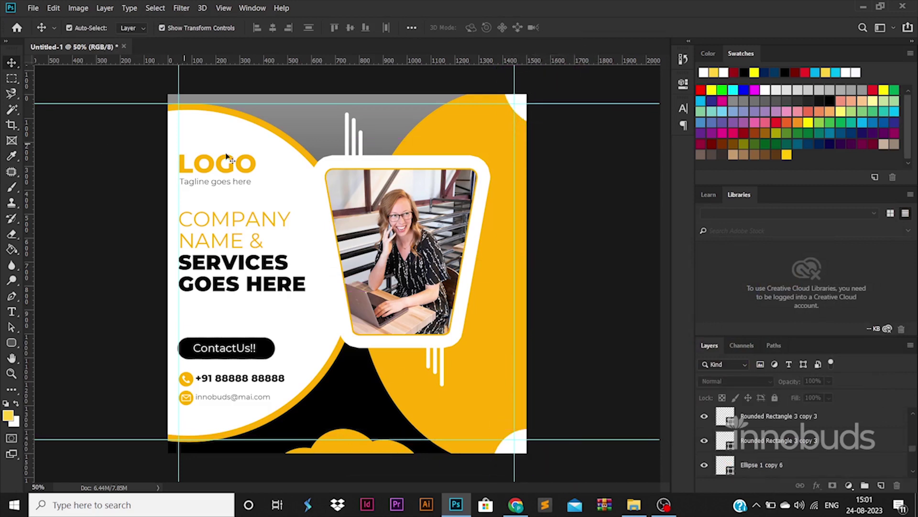
- Place two copies of the white ellipse against the photo frame: a small one at its upper-right corner, a large one along its lower-right side
{"action": "left_click_drag", "start_coordinate": [518, 104], "coordinate": [437, 299]}
{"action": "left_click_drag", "start_coordinate": [493, 258], "coordinate": [491, 163]}
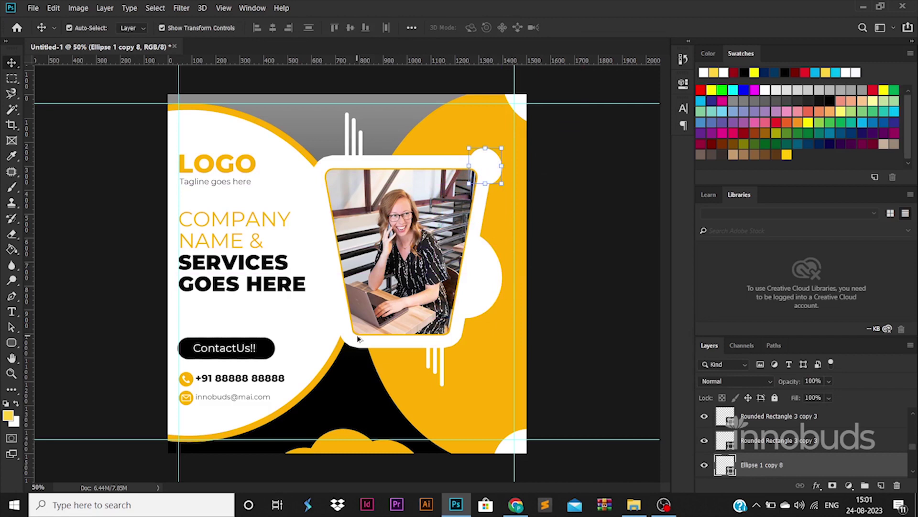
{"action": "left_click", "coordinate": [578, 317]}
{"action": "left_click_drag", "start_coordinate": [489, 306], "coordinate": [504, 289]}
{"action": "left_click", "coordinate": [565, 315]}
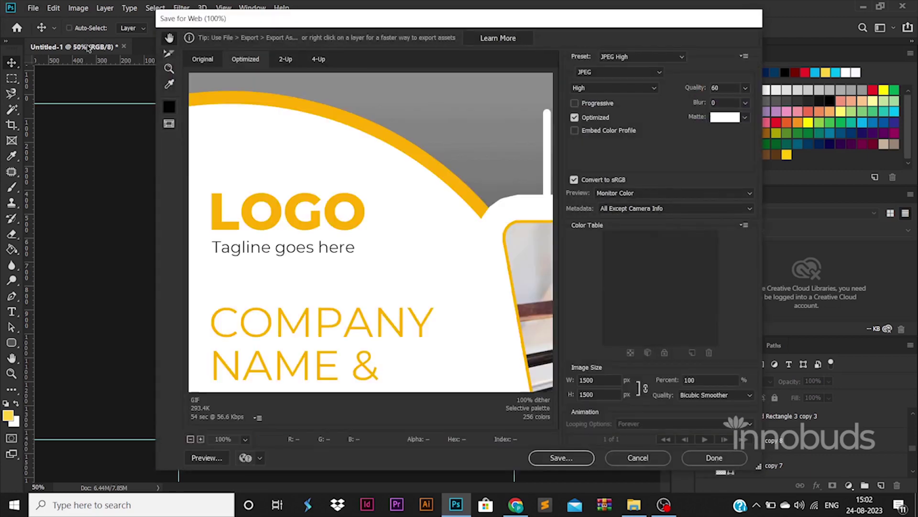
- Export the design for web with the JPEG High preset at 1500 × 1500 px as poster in the 92-63 folder
{"action": "key", "text": "Return"}
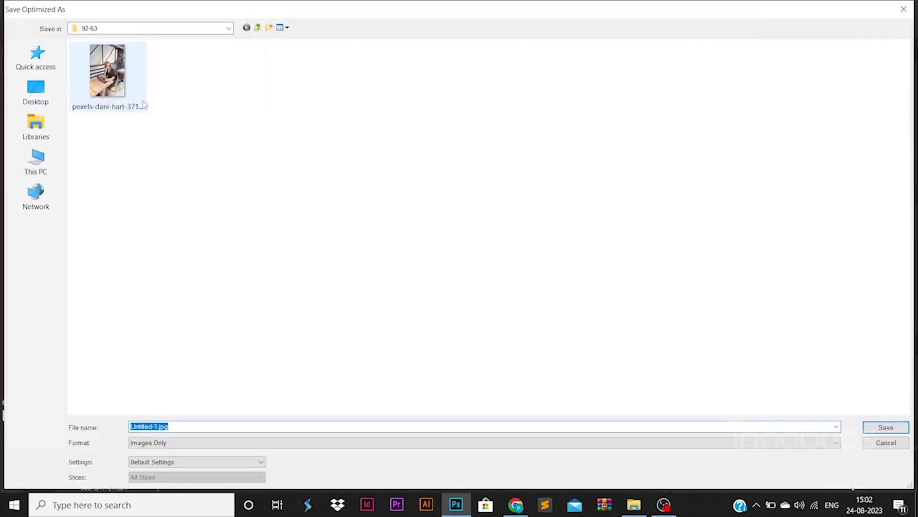
{"action": "type", "text": "banner"}
{"action": "key", "text": "Return"}
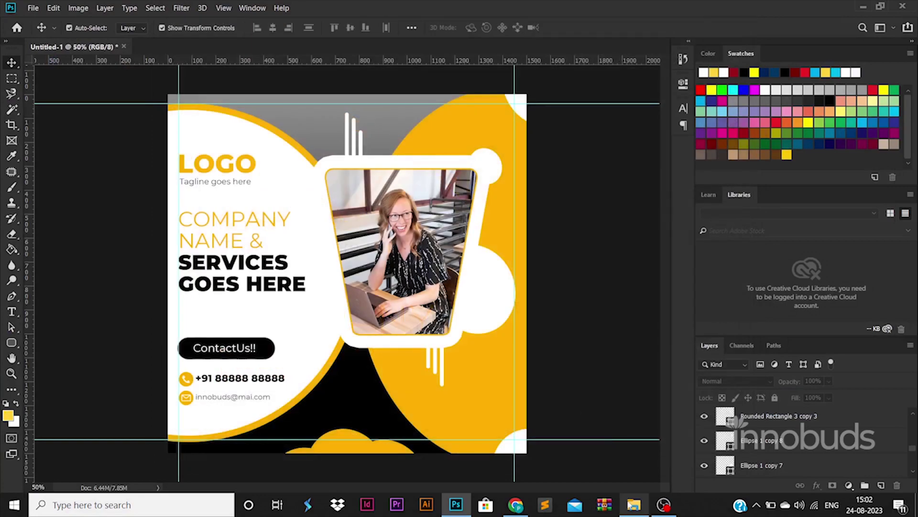
- Open the exported poster.jpg from the 92-63 folder in File Explorer, check the image and close the viewer
{"action": "left_click", "coordinate": [634, 505]}
{"action": "left_click", "coordinate": [310, 40]}
{"action": "double_click", "coordinate": [609, 171]}
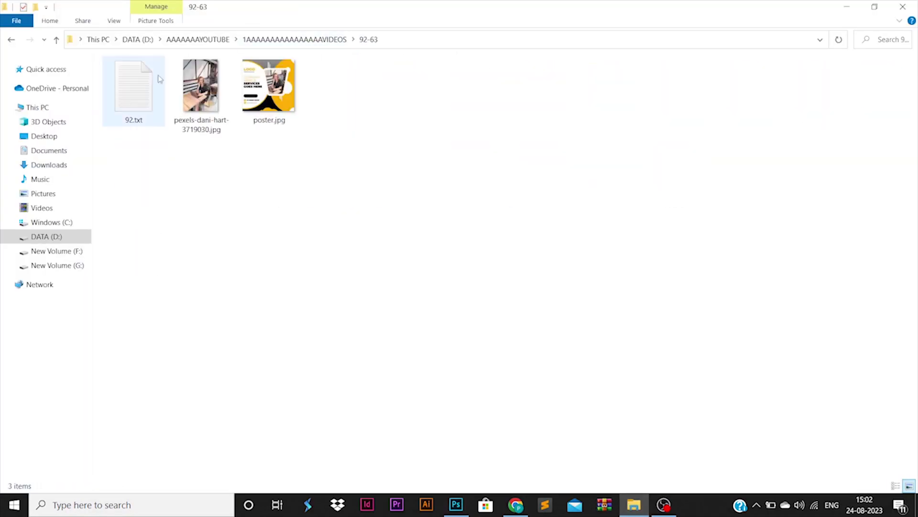
{"action": "left_click", "coordinate": [287, 88]}
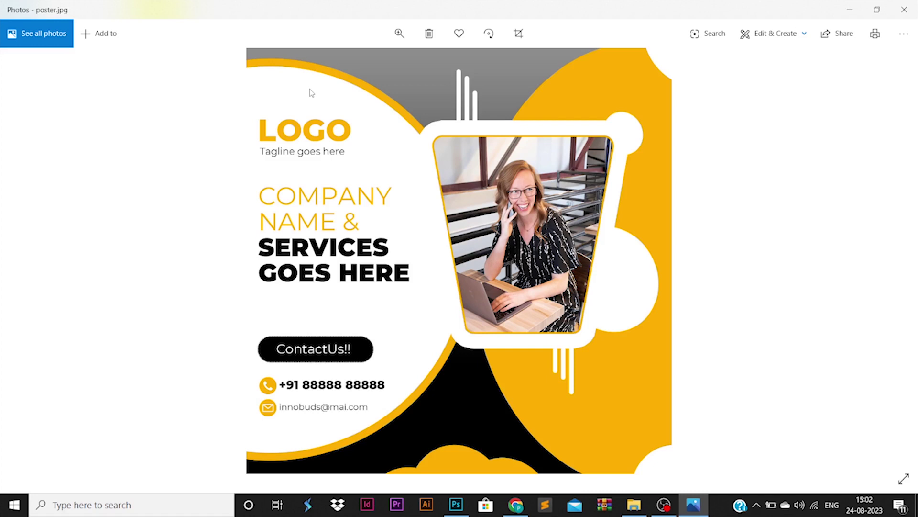
{"action": "left_click", "coordinate": [904, 9]}
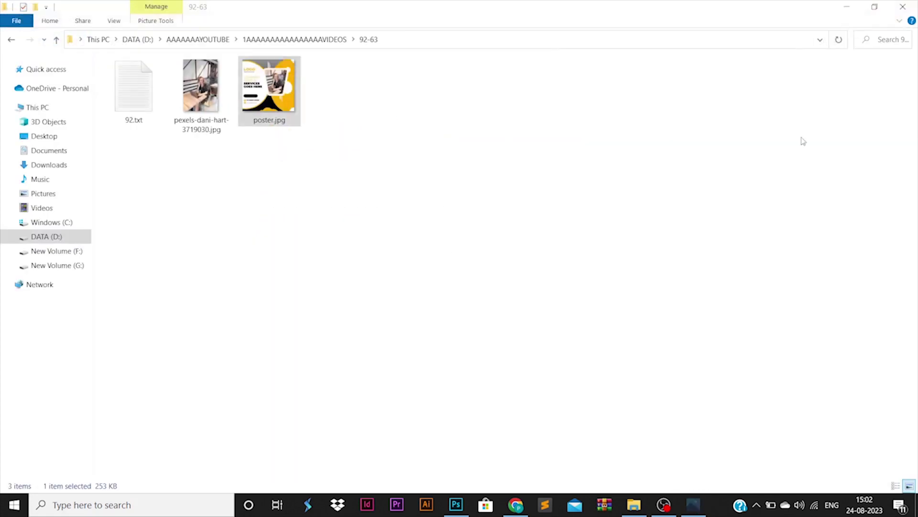
- Switch back to Photoshop and inspect the finished poster both up close and as a whole
{"action": "left_click", "coordinate": [457, 505]}
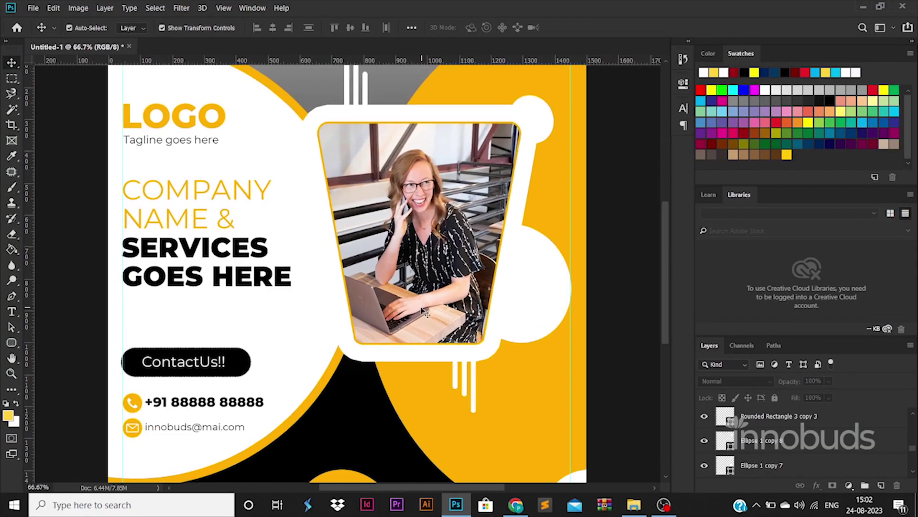
{"action": "scroll", "coordinate": [425, 313], "scroll_direction": "up", "scroll_amount": 2}
{"action": "scroll", "coordinate": [426, 314], "scroll_direction": "down", "scroll_amount": 5}
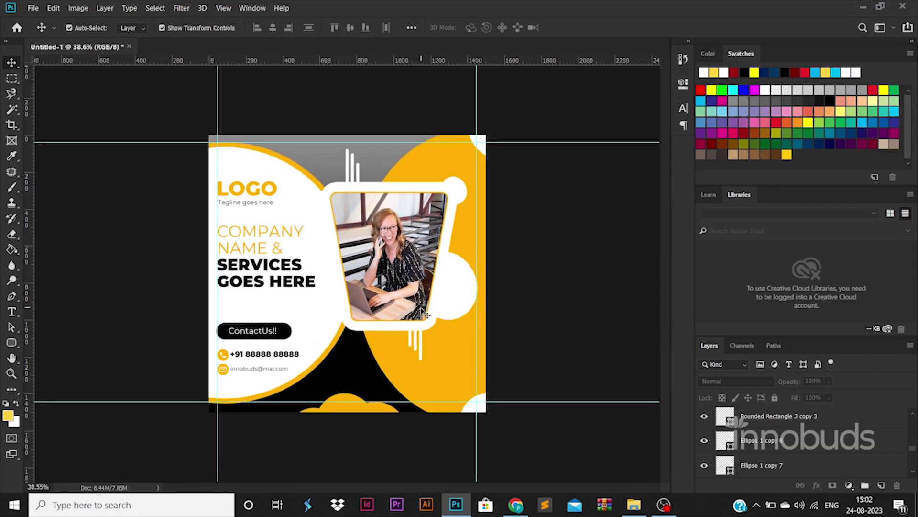
{"action": "key", "text": "ctrl+plus"}
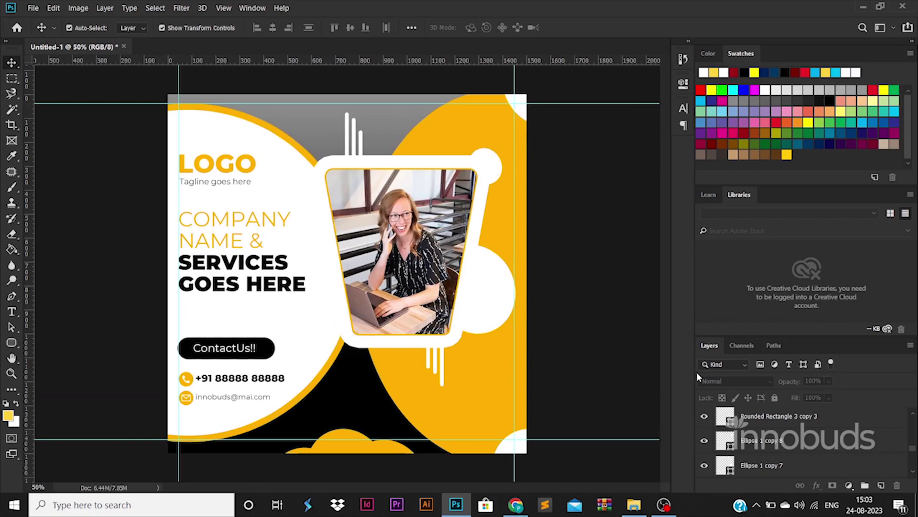